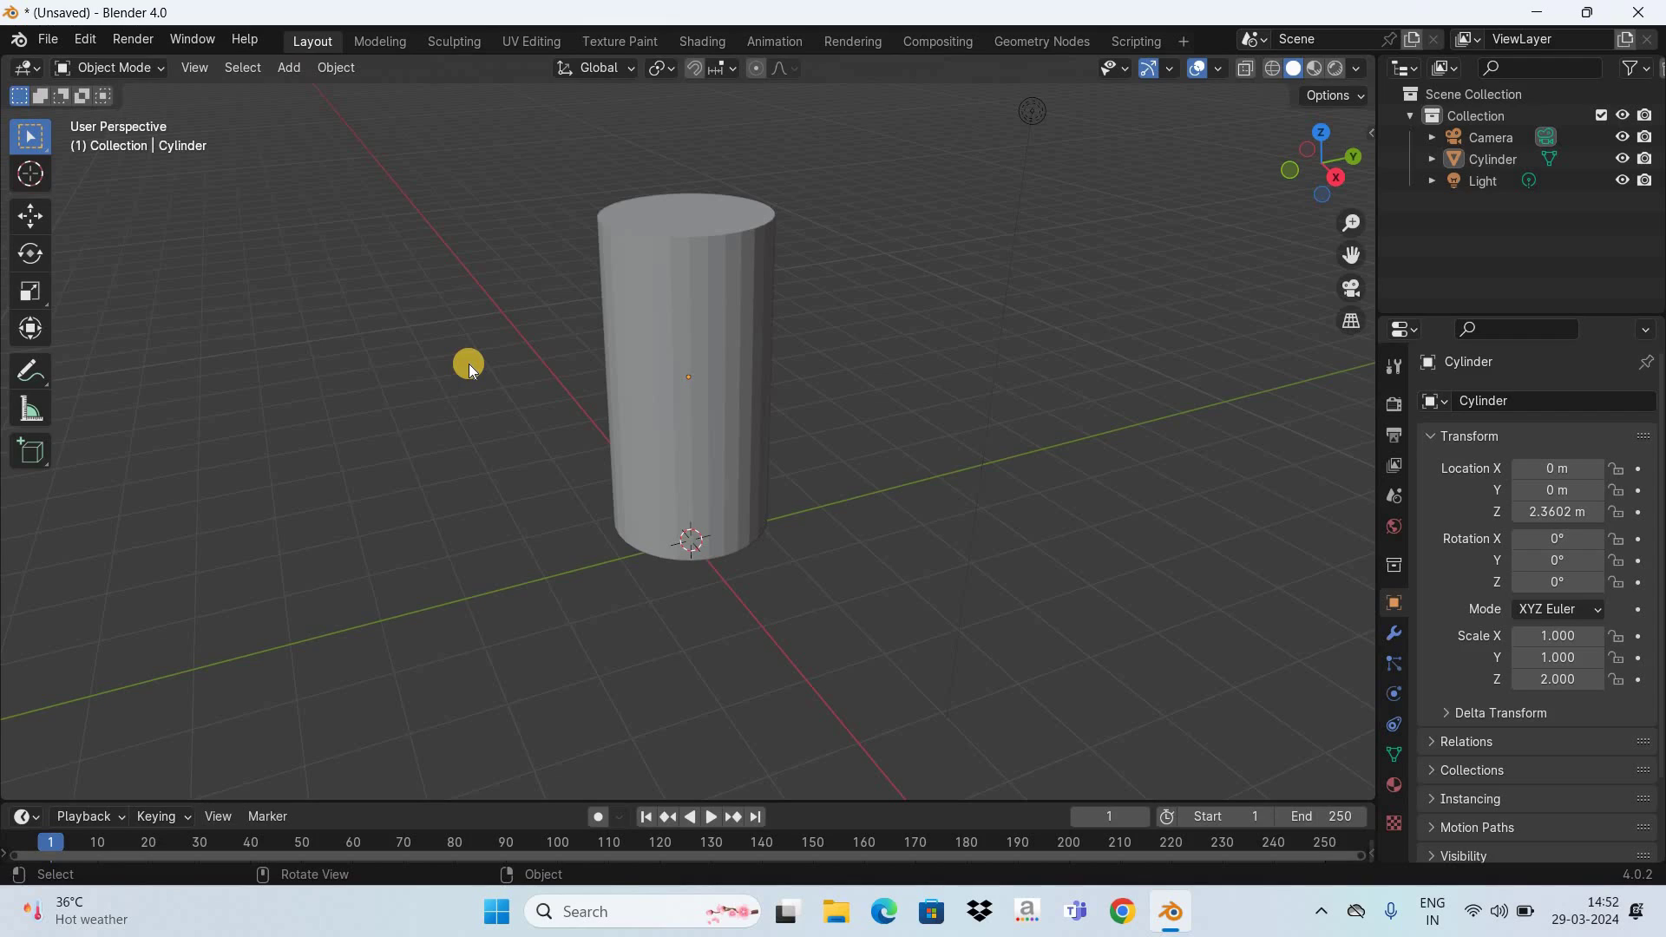
- Select the tall Cylinder object in the 3D viewport
click(682, 341)
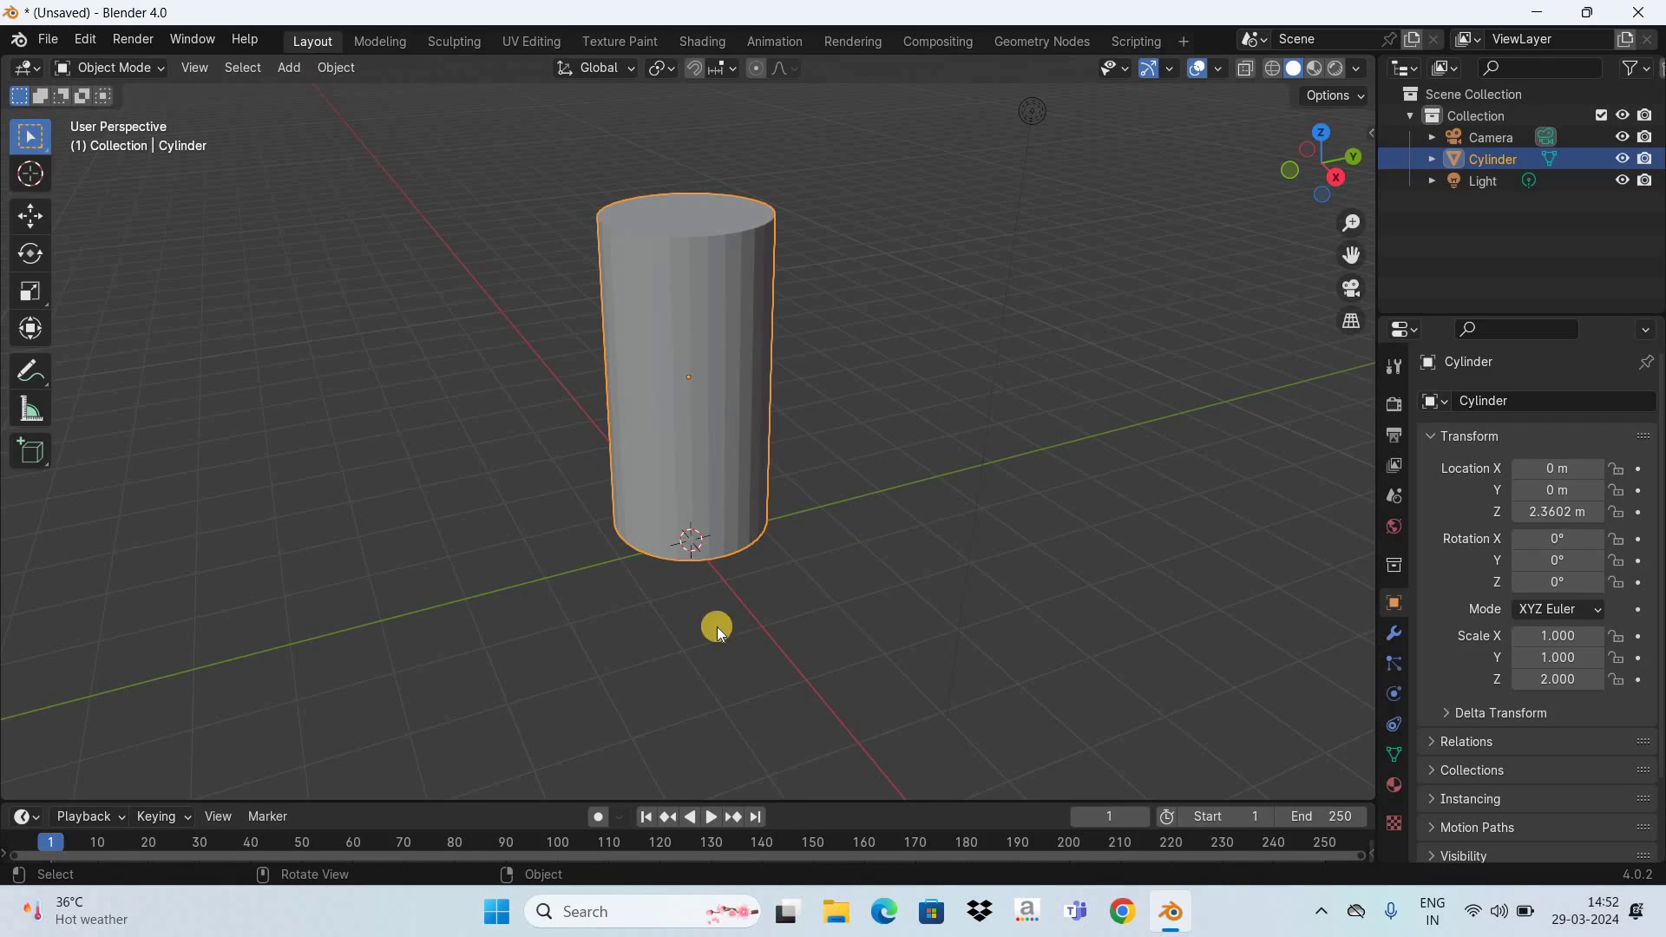
- Put the cylinder into Edit Mode and switch to the Loop Cut tool
click(157, 68)
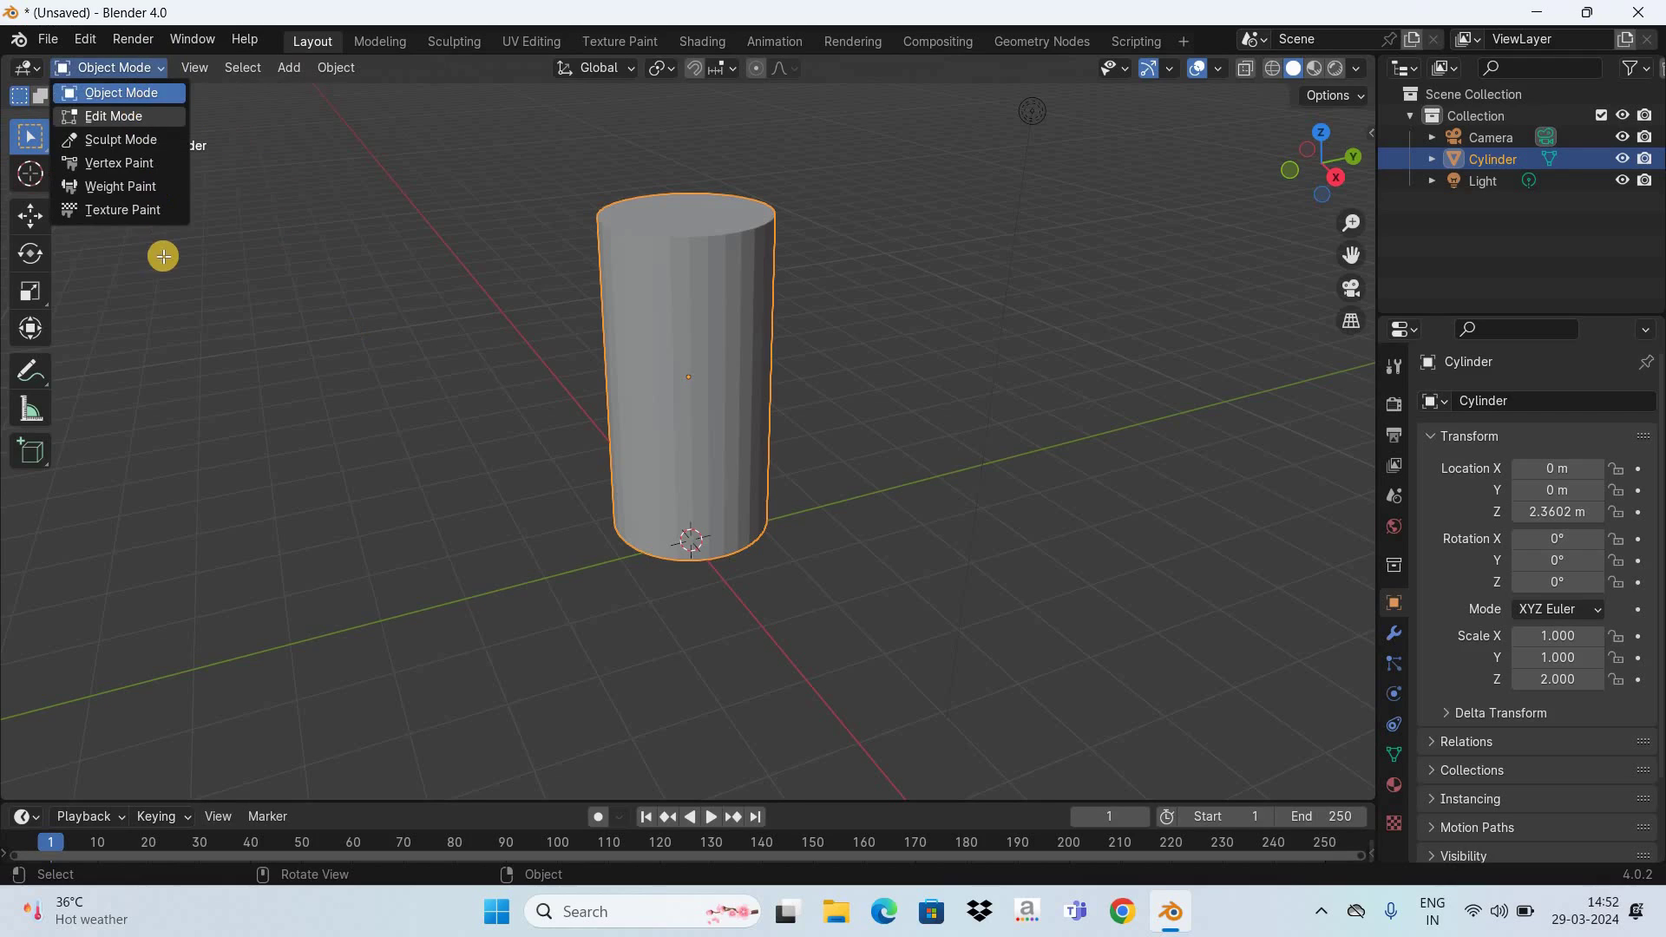
key(Tab)
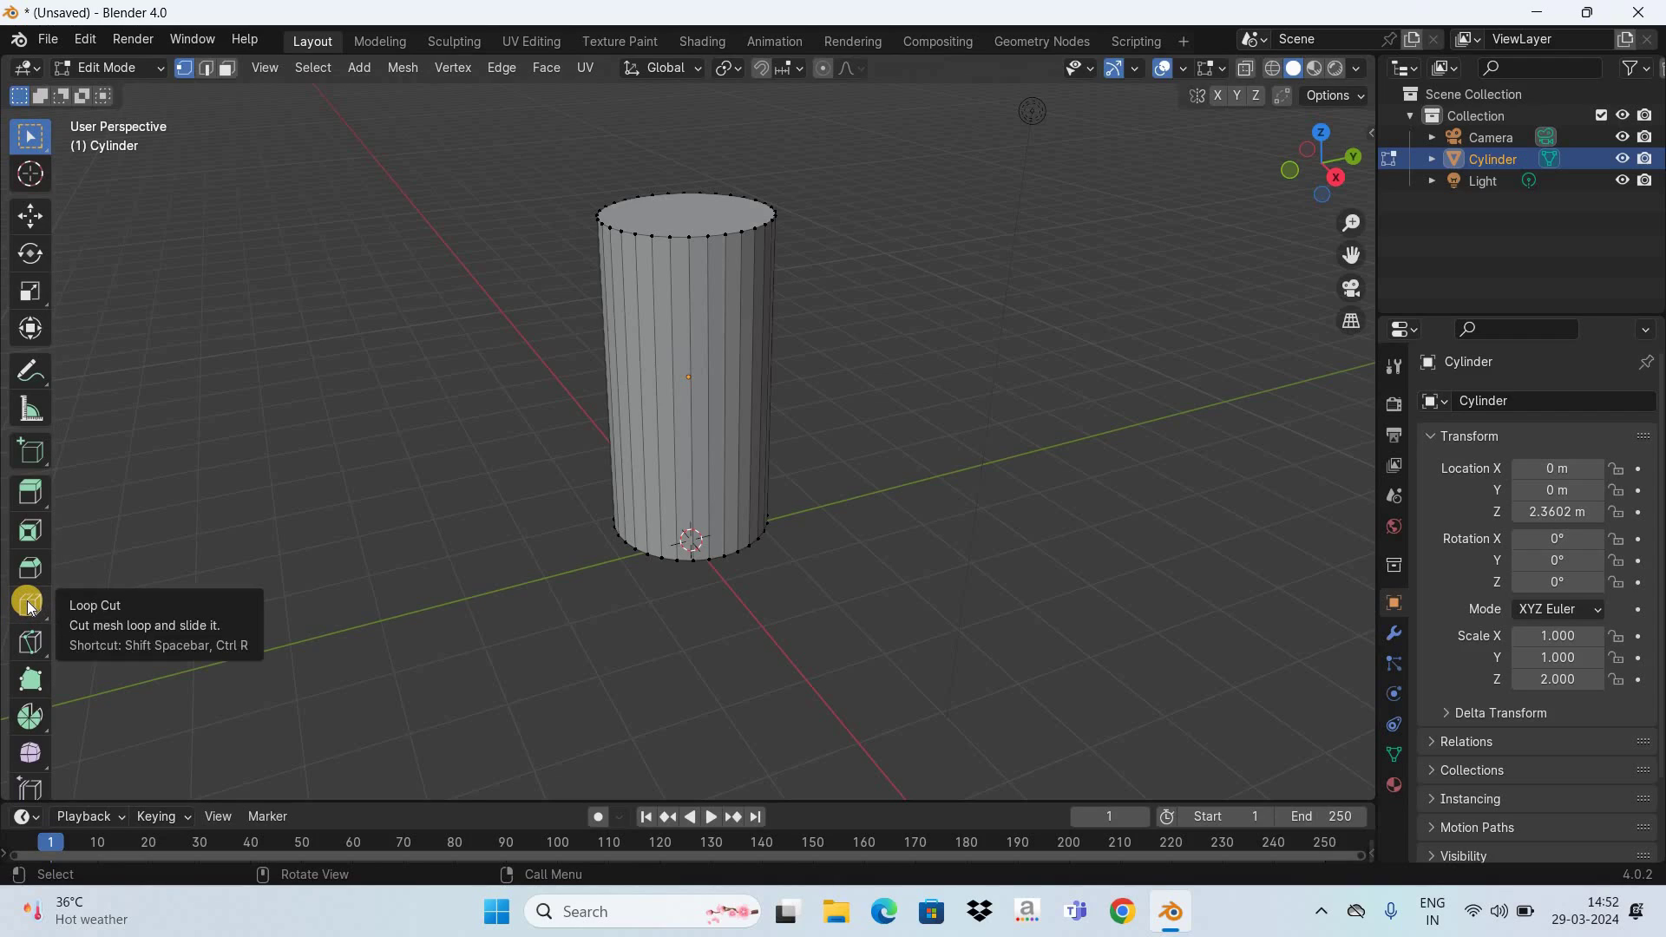
drag(29, 607, 198, 608)
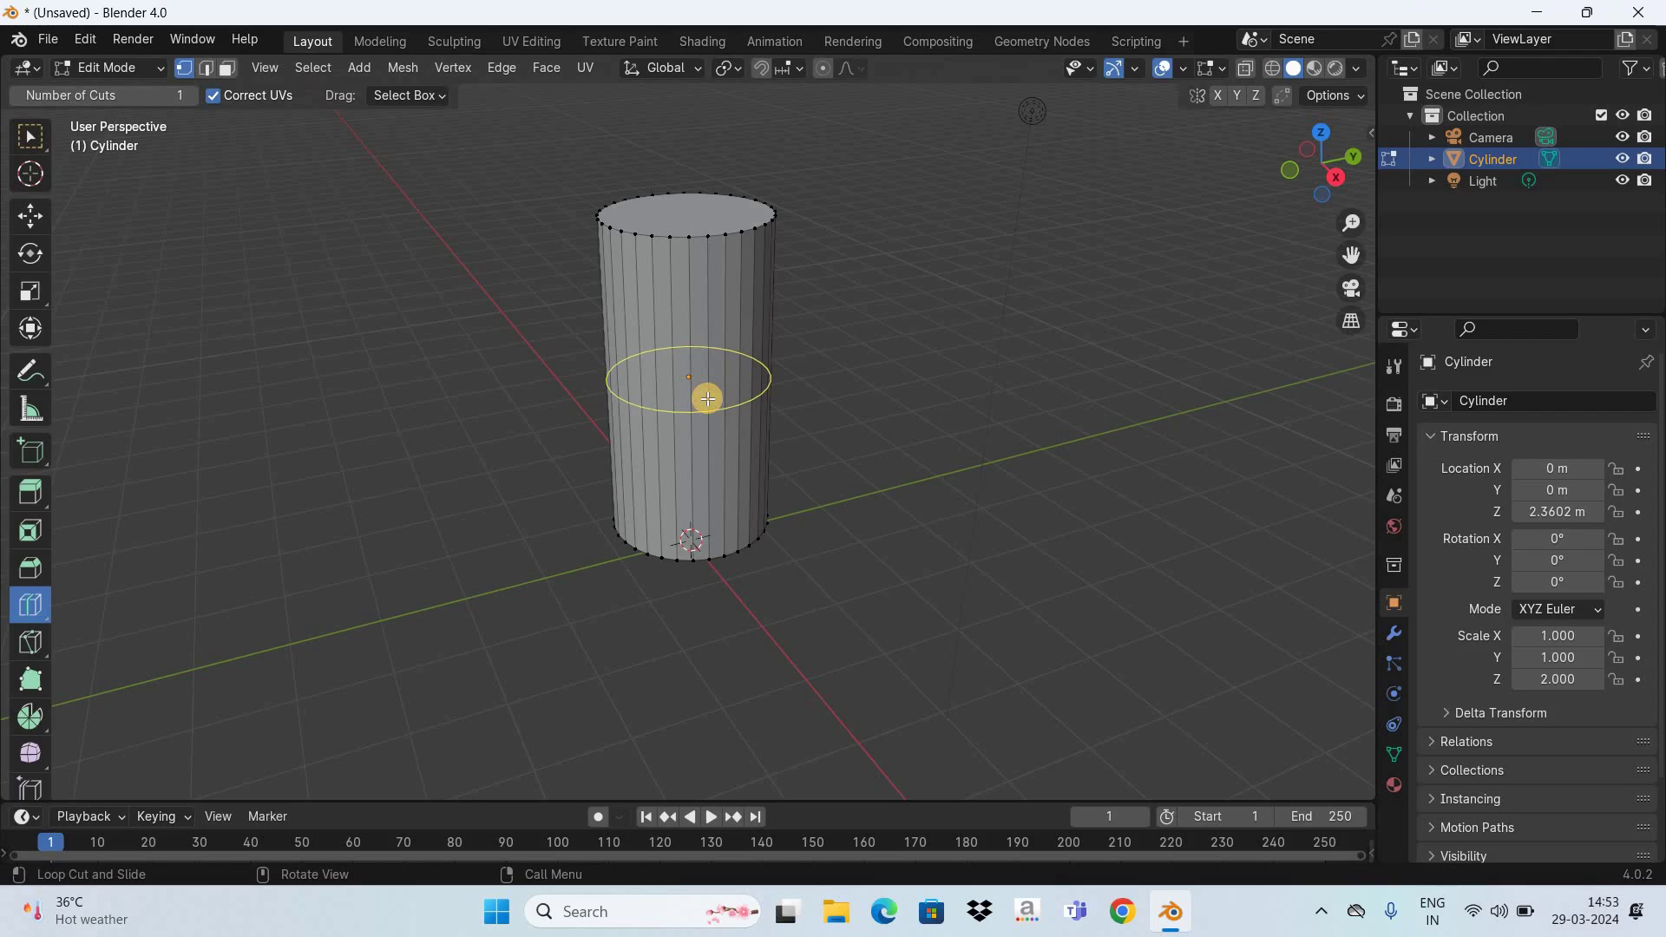
- Add a loop cut around the cylinder's middle with Number of Cuts set to 2
click(515, 479)
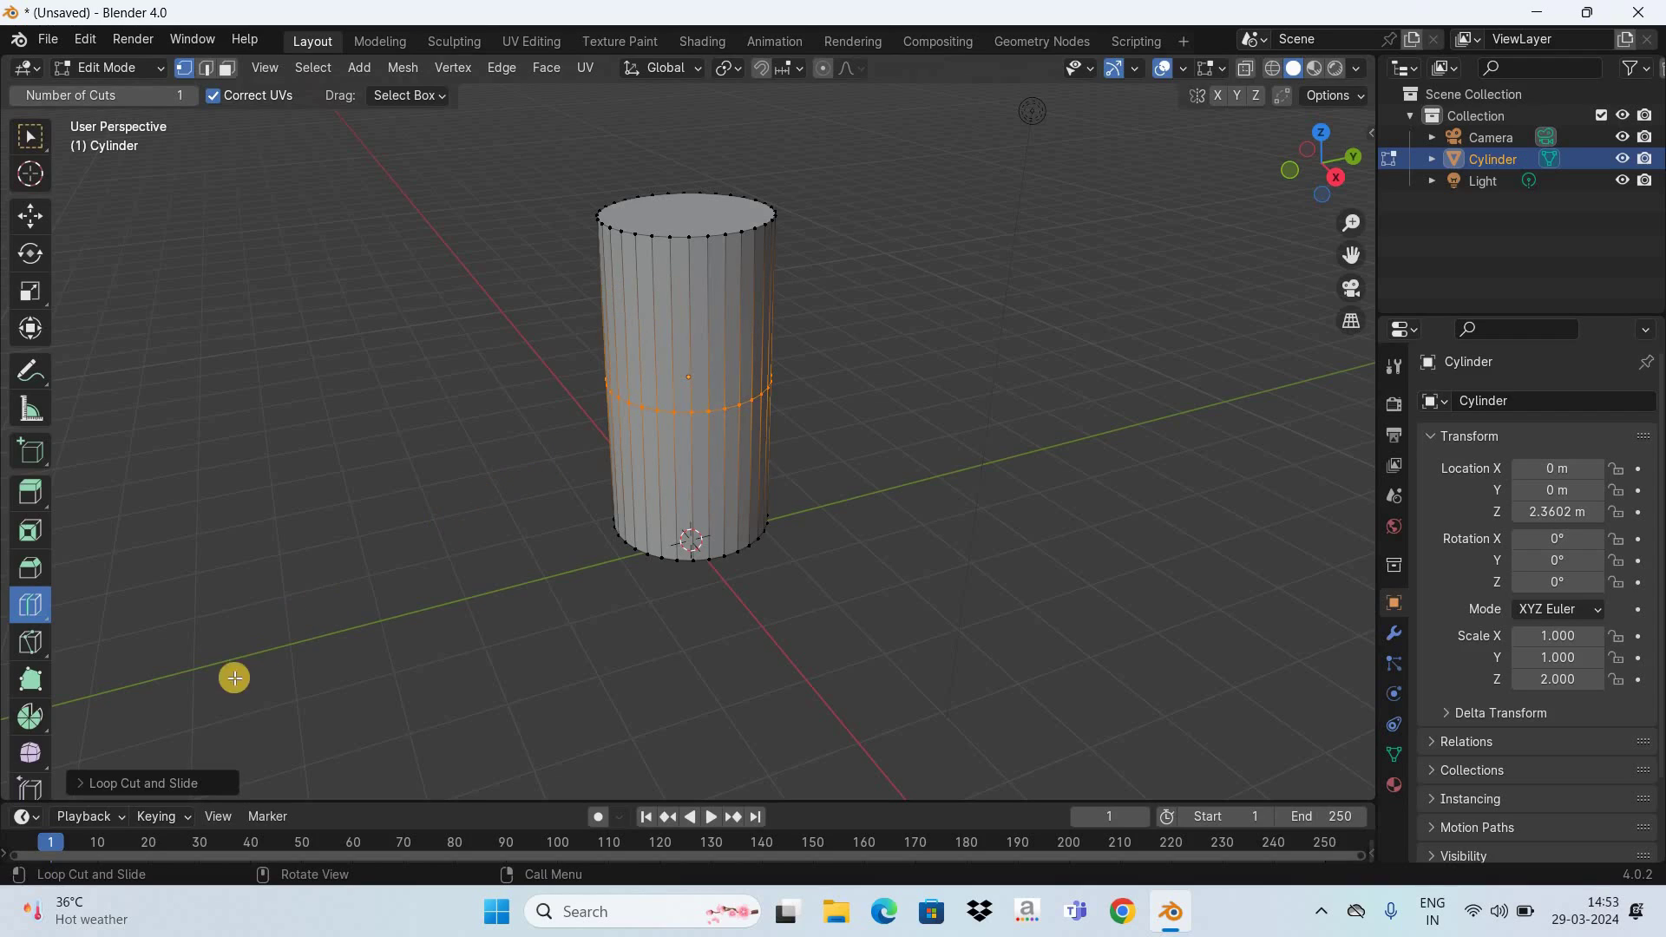
click(152, 780)
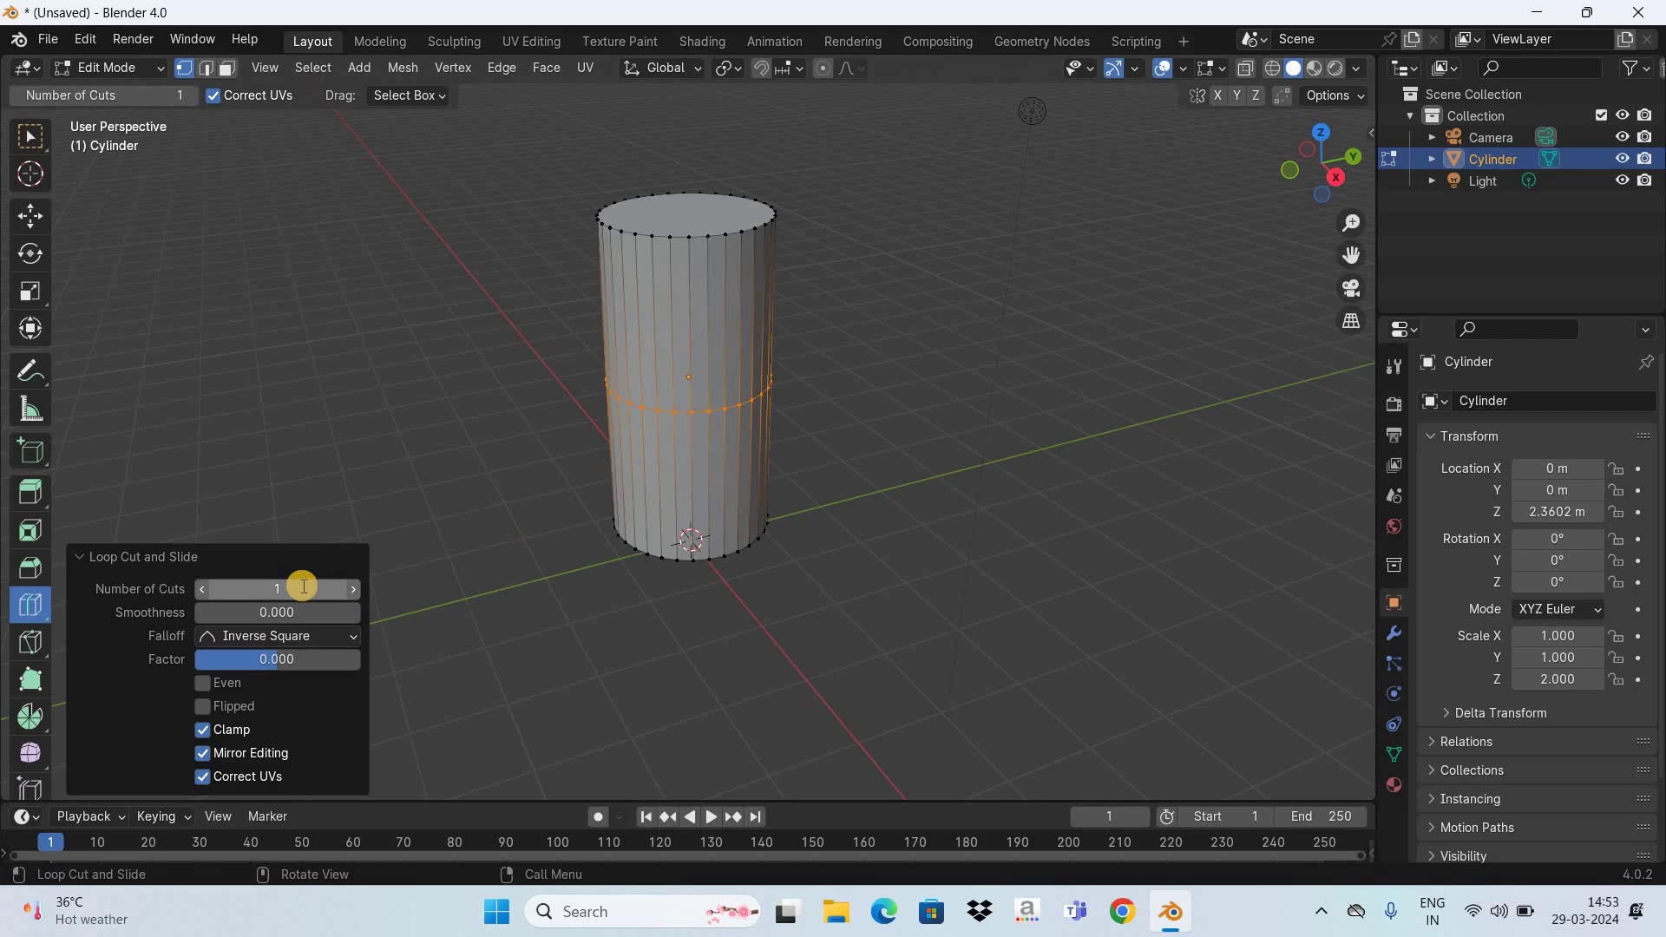
click(303, 587)
text(2)
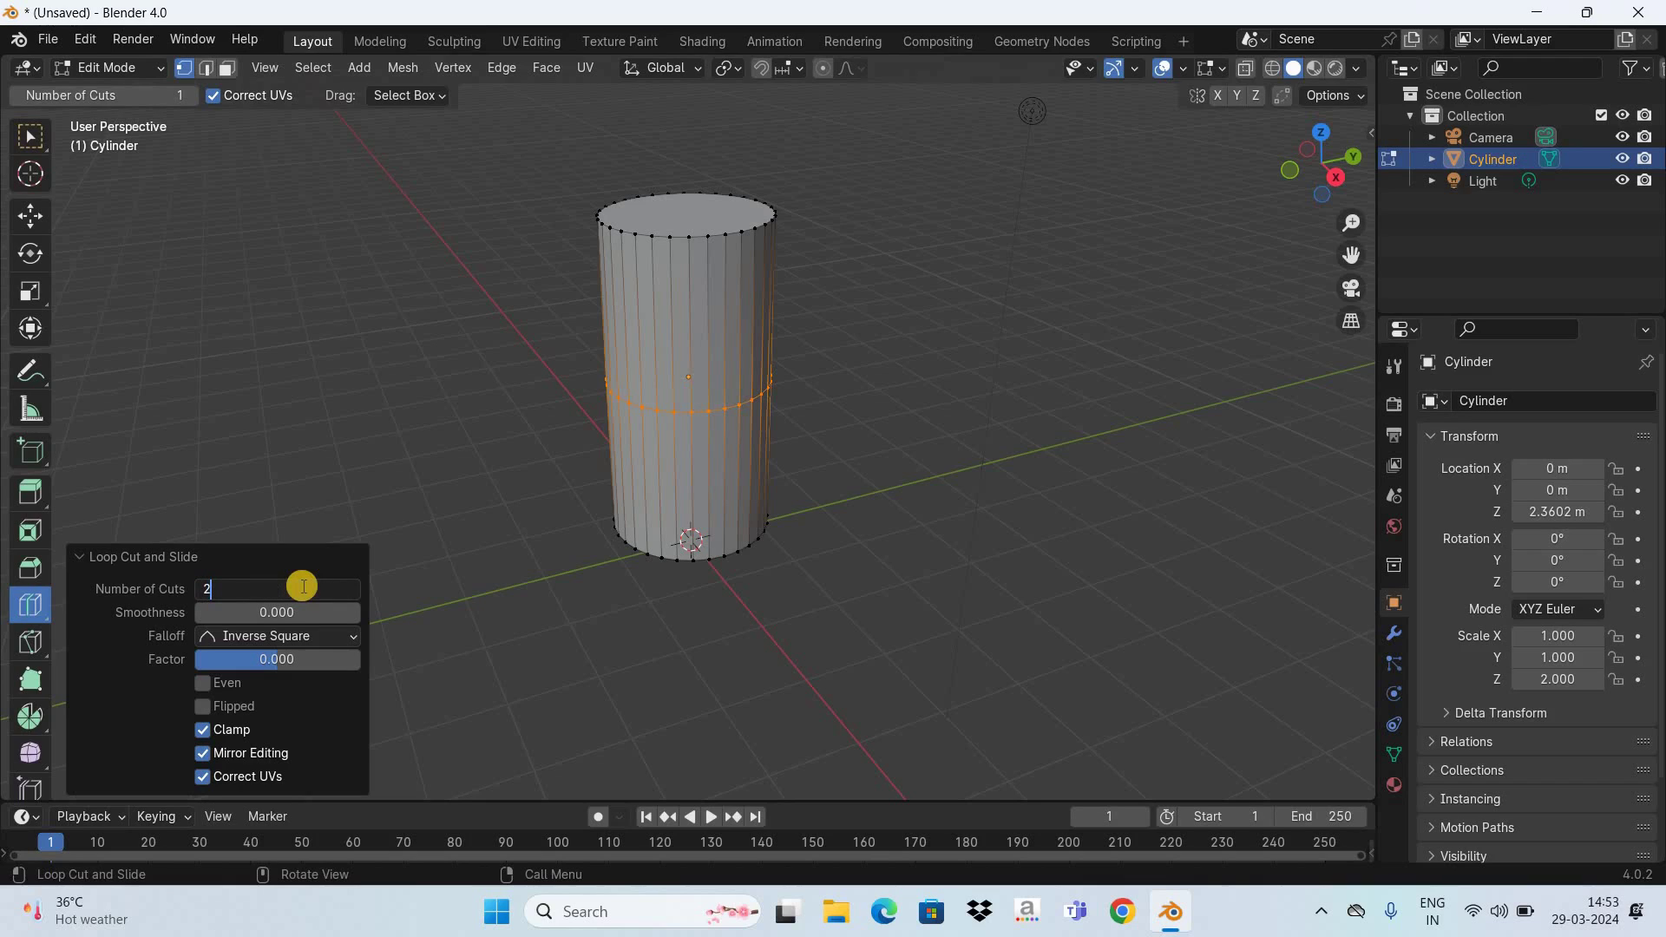
key(Return)
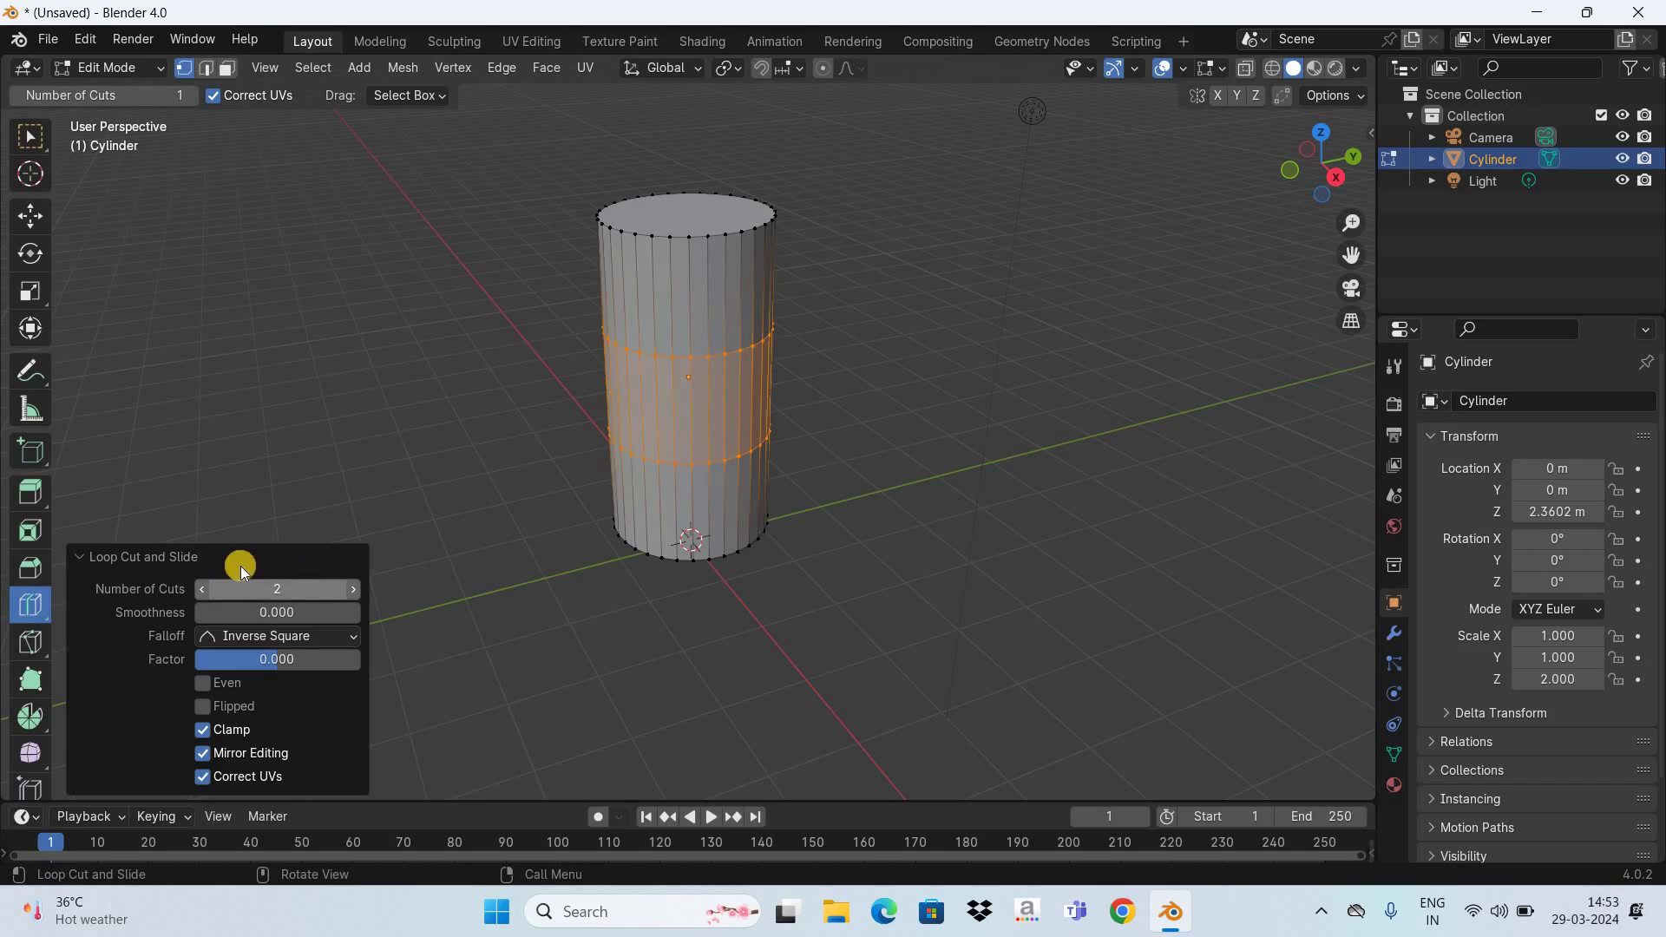
click(83, 560)
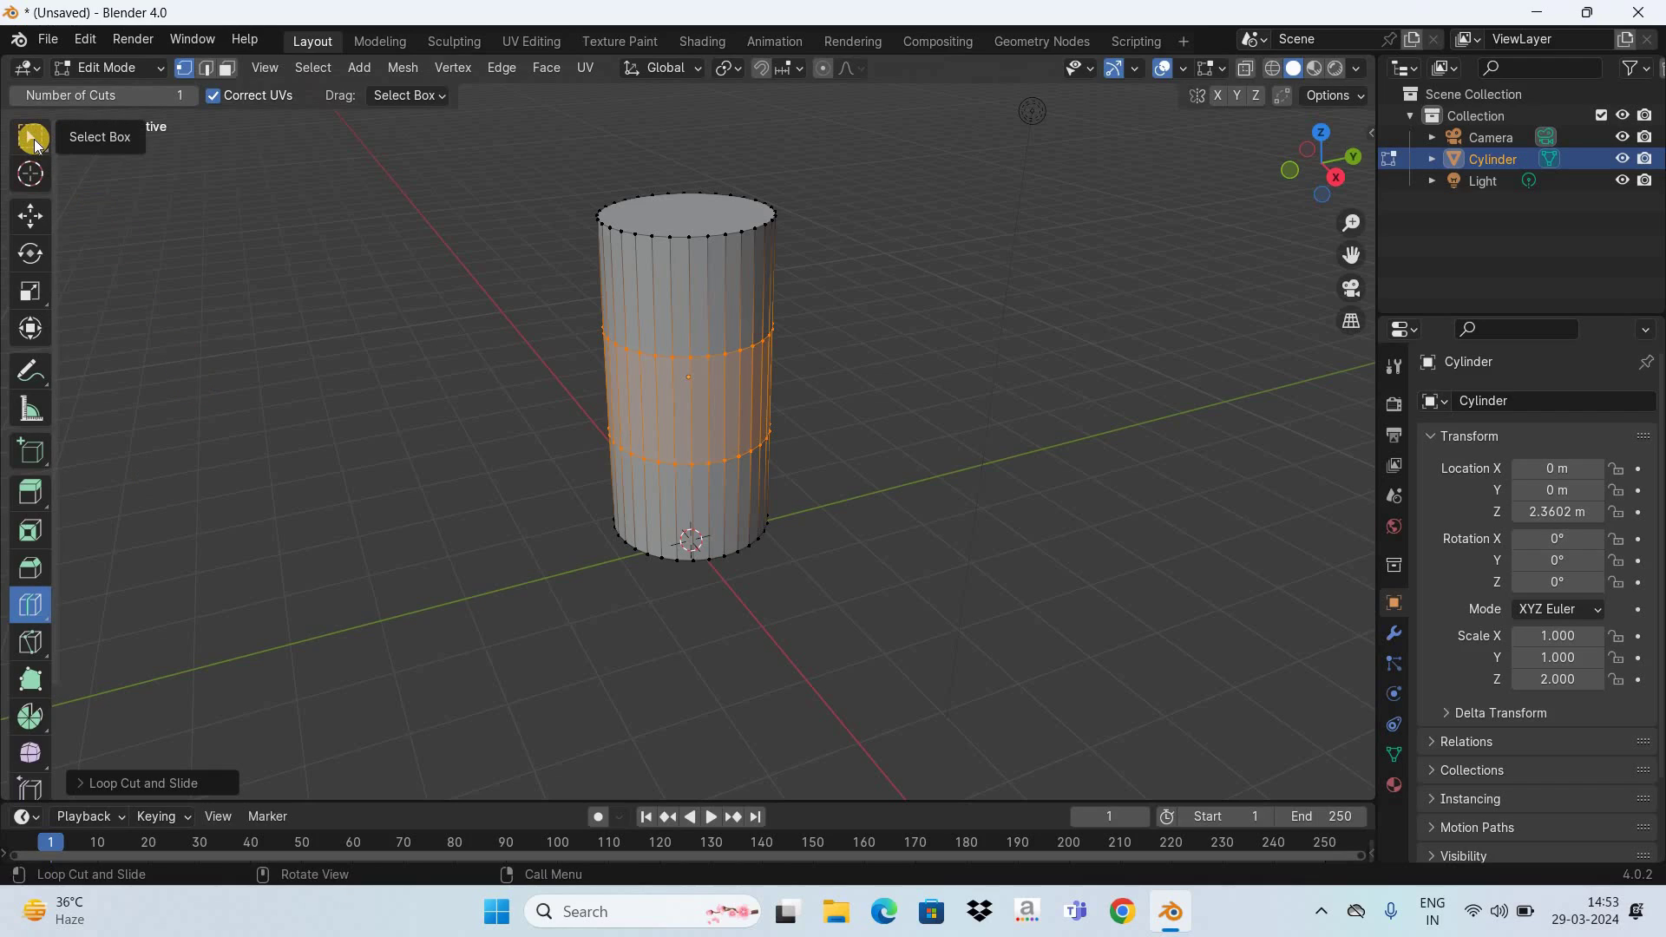
- In Face select mode, box-select the faces below the lower cut, including the base, and check them from below
mouse_move(35, 144)
mouse_down()
mouse_move(157, 158)
mouse_move(189, 185)
mouse_move(190, 276)
mouse_up()
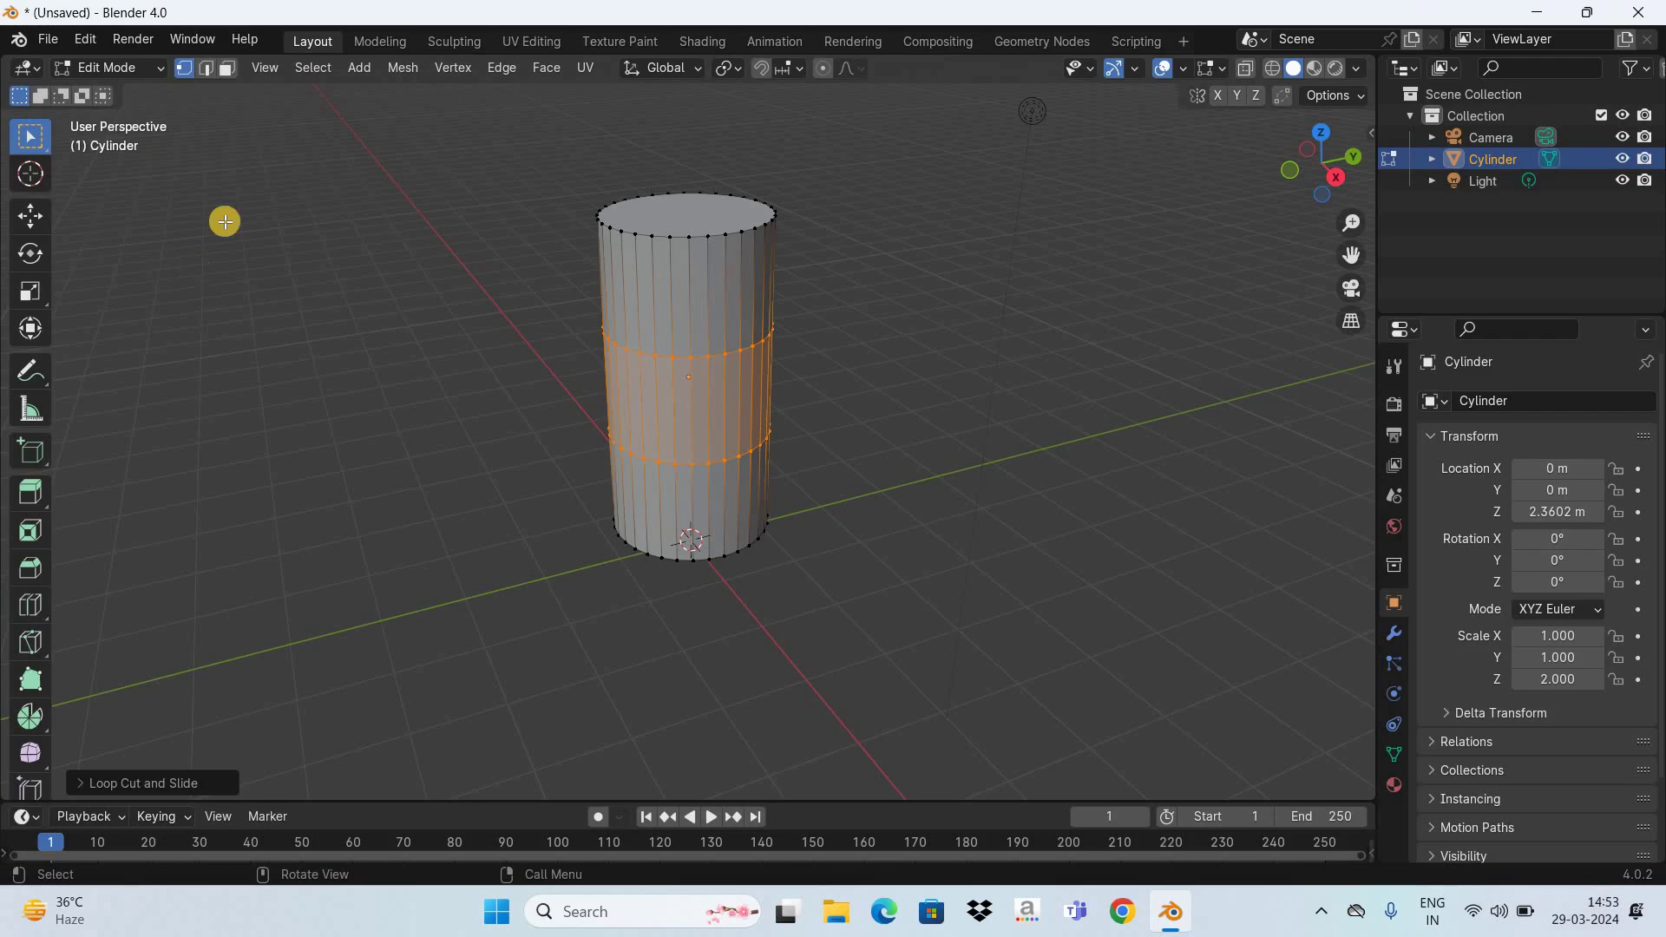
click(248, 157)
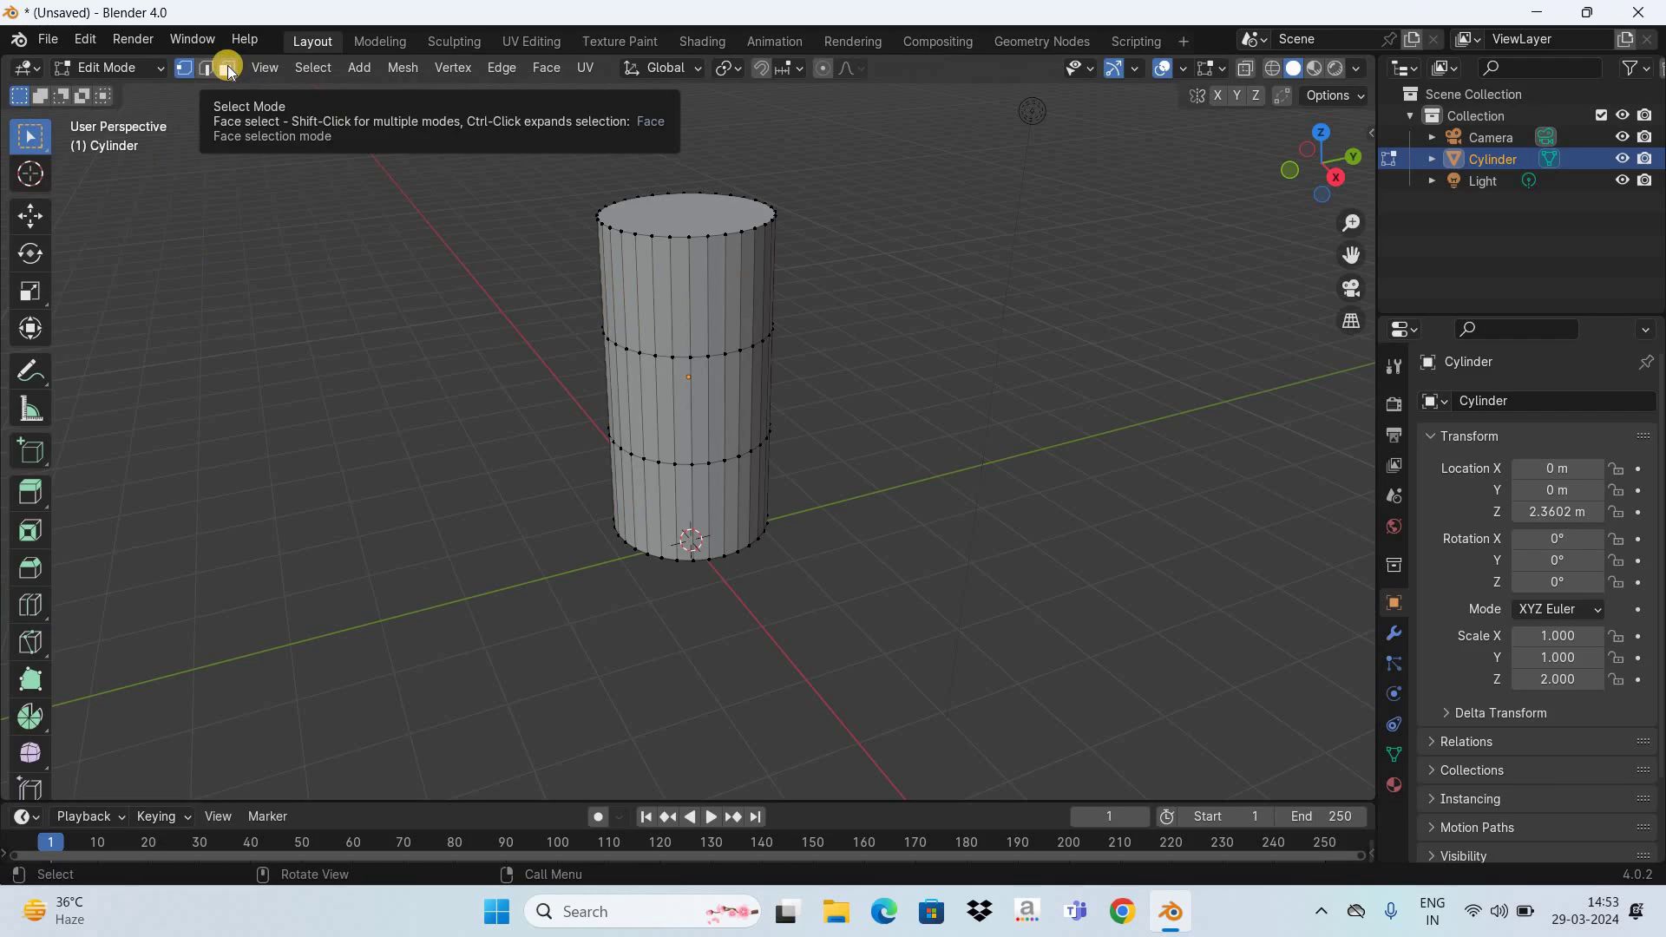
click(228, 70)
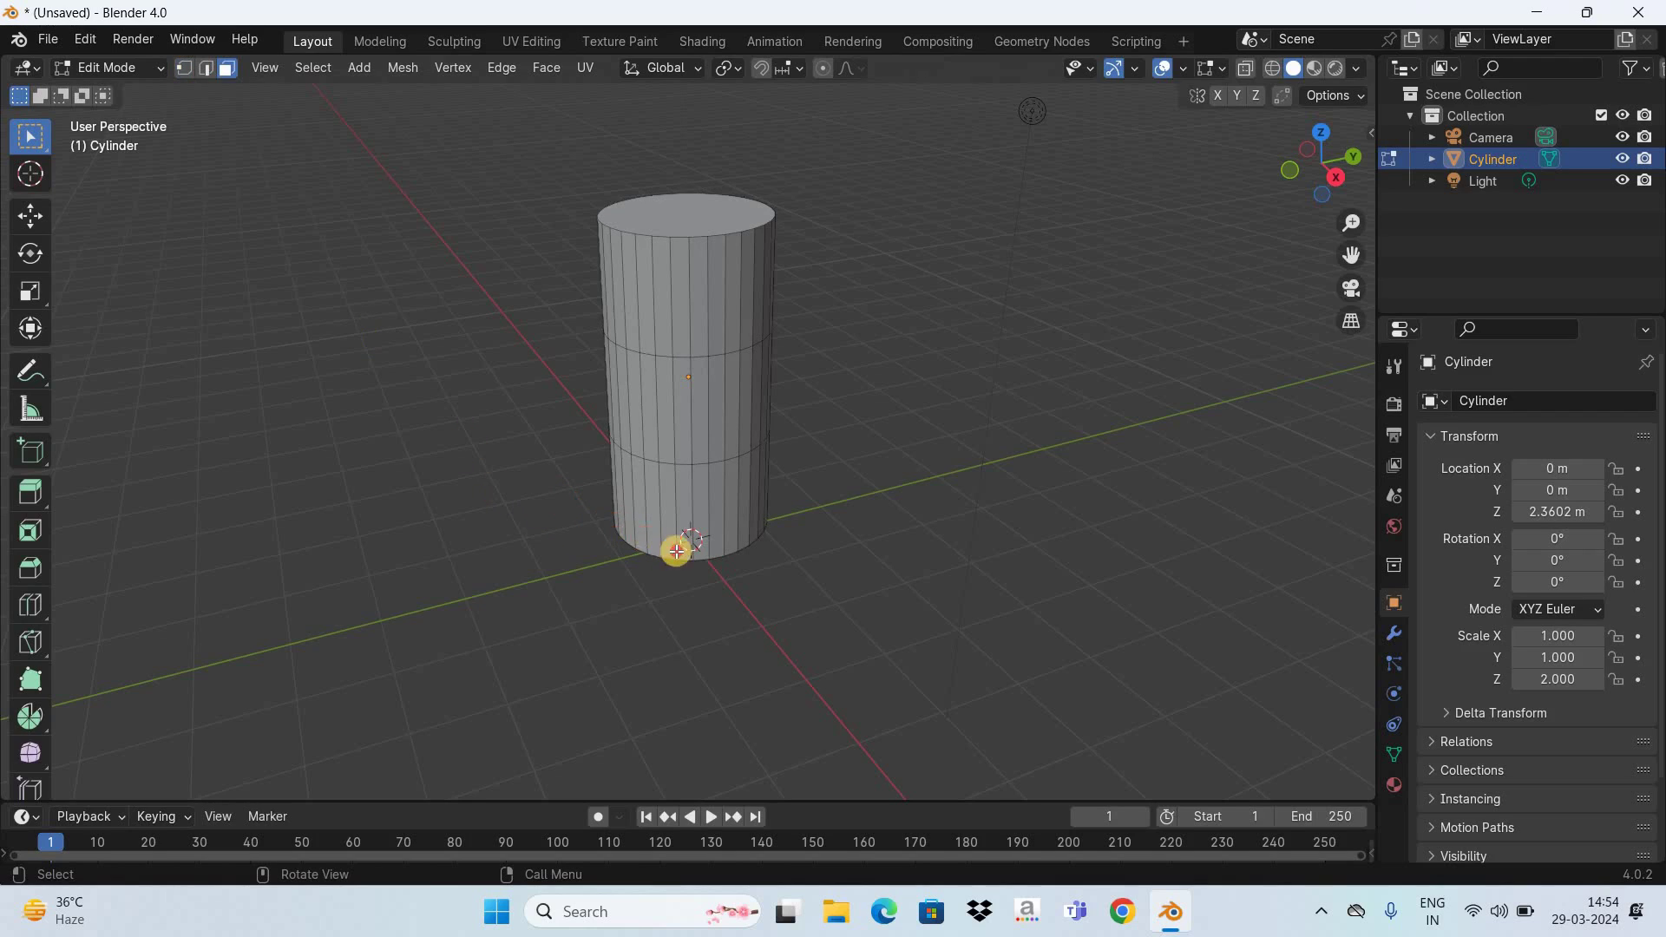
drag(551, 495, 848, 599)
drag(1303, 170, 1150, 317)
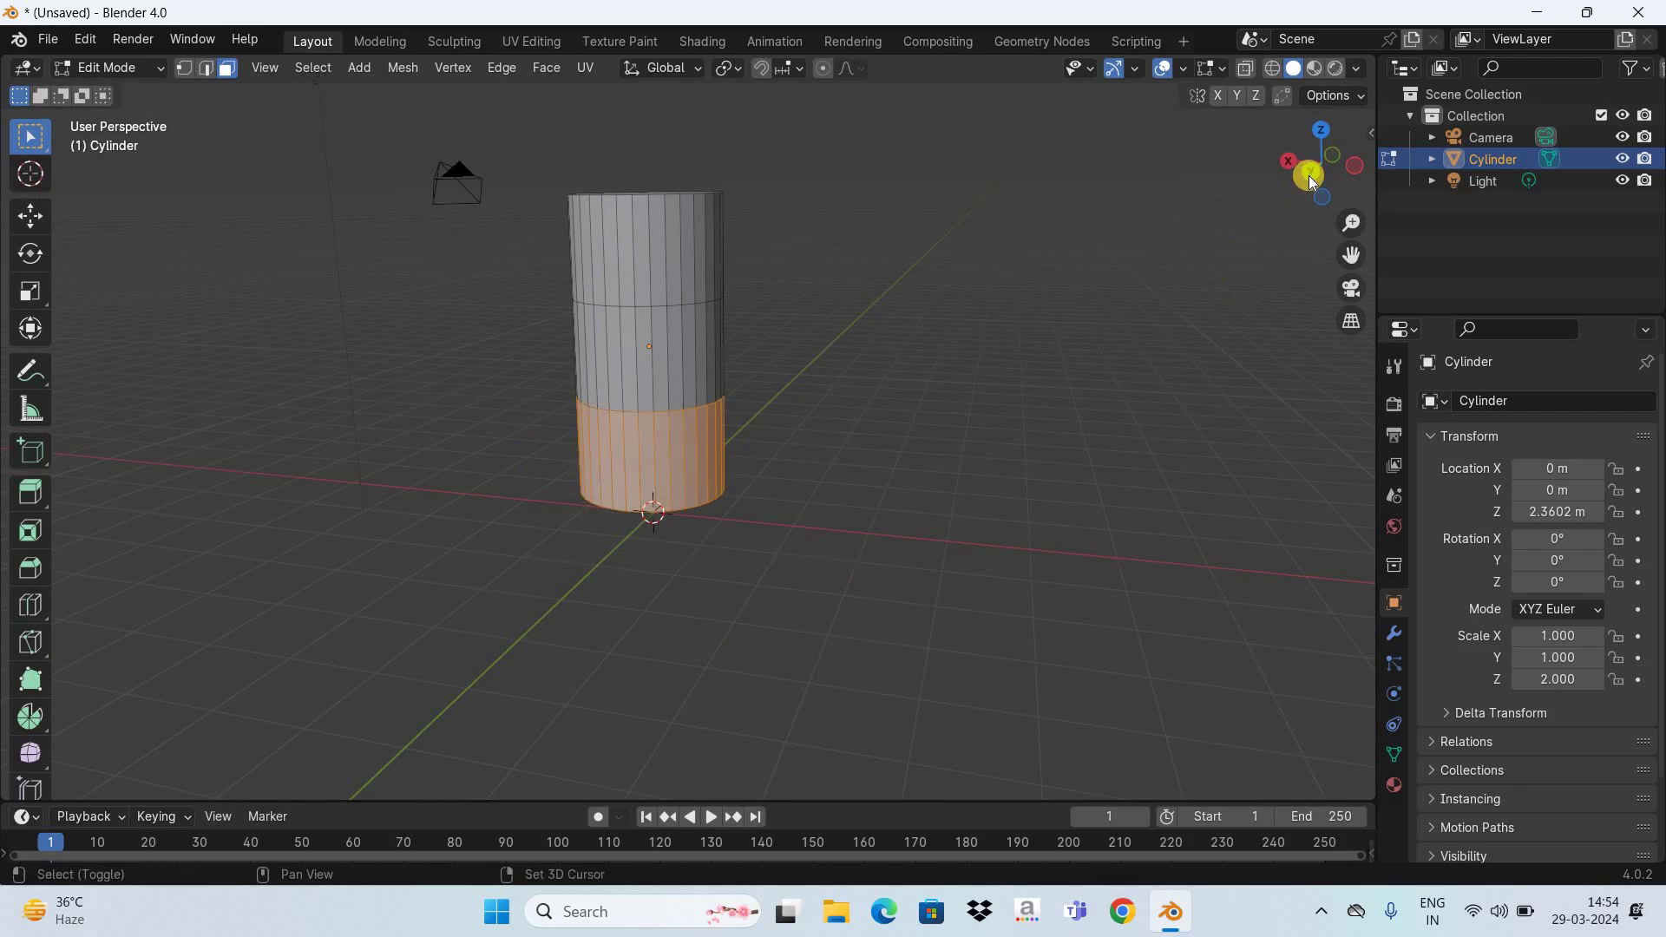
drag(1314, 166, 609, 460)
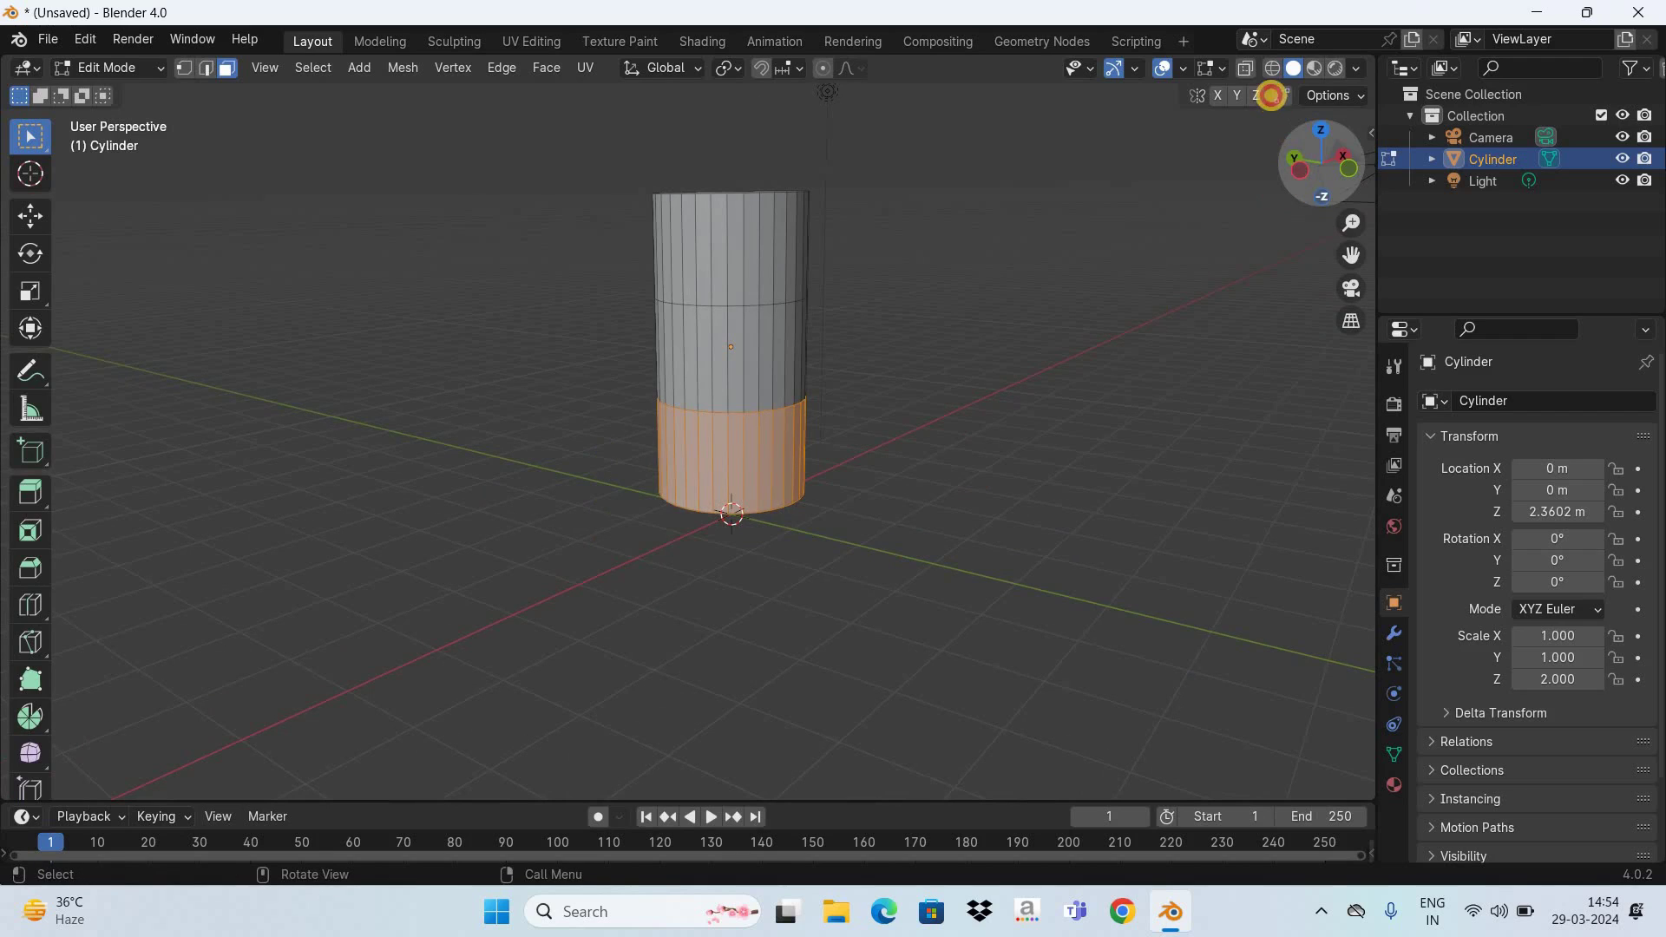
drag(1318, 158, 766, 495)
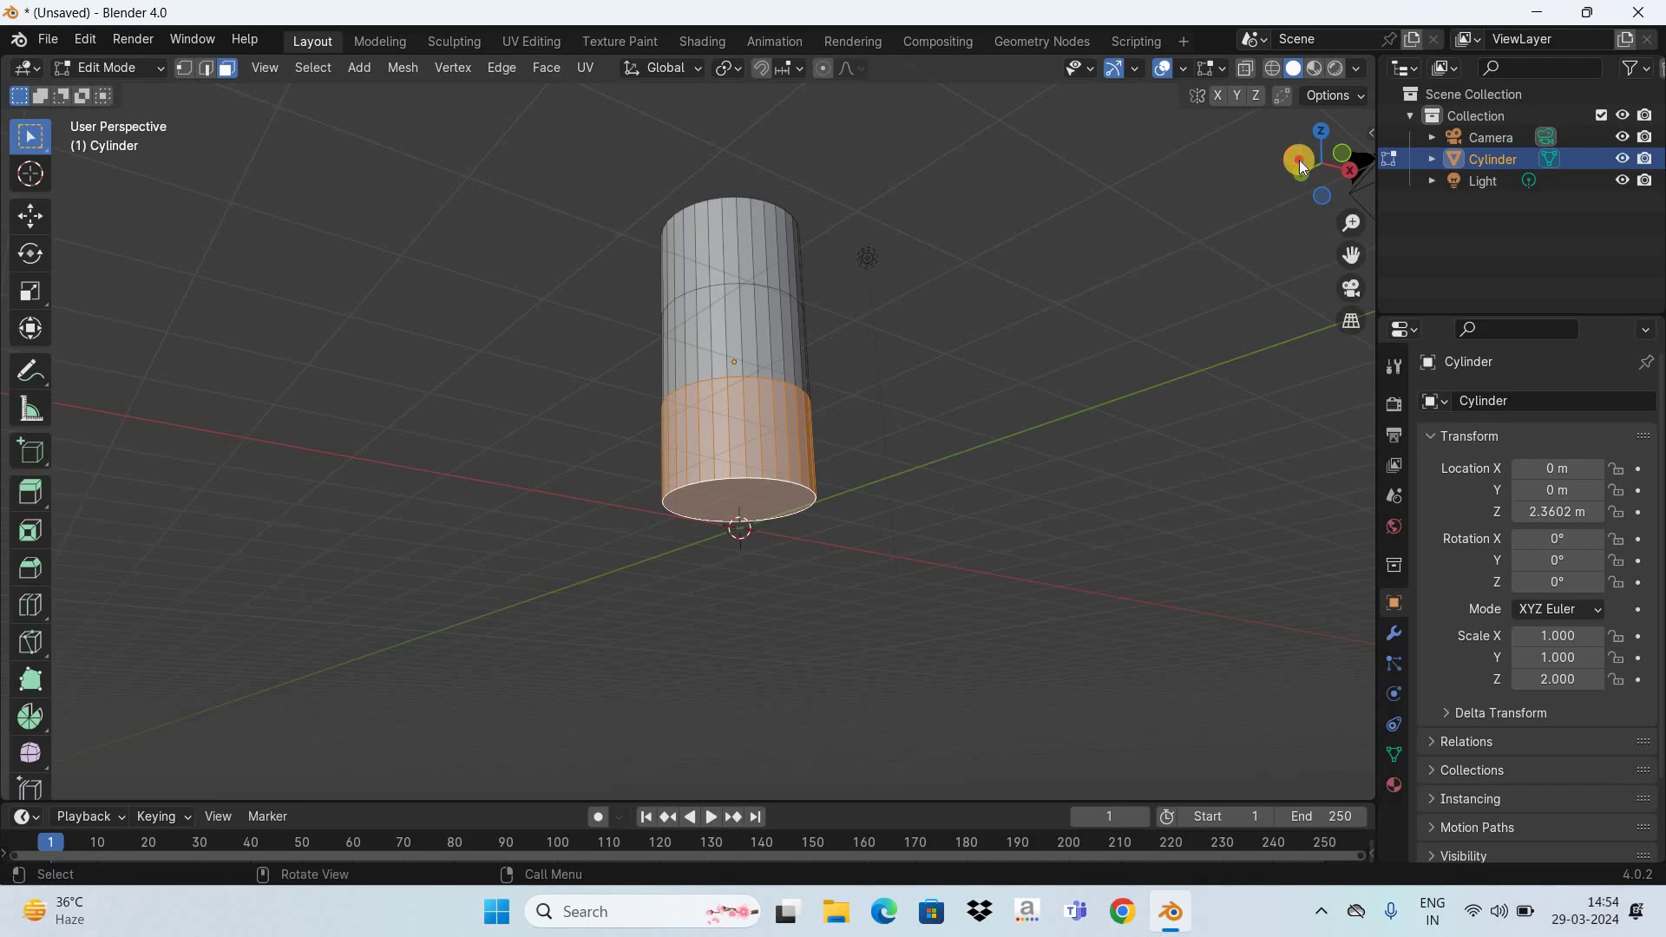
drag(1340, 295, 899, 566)
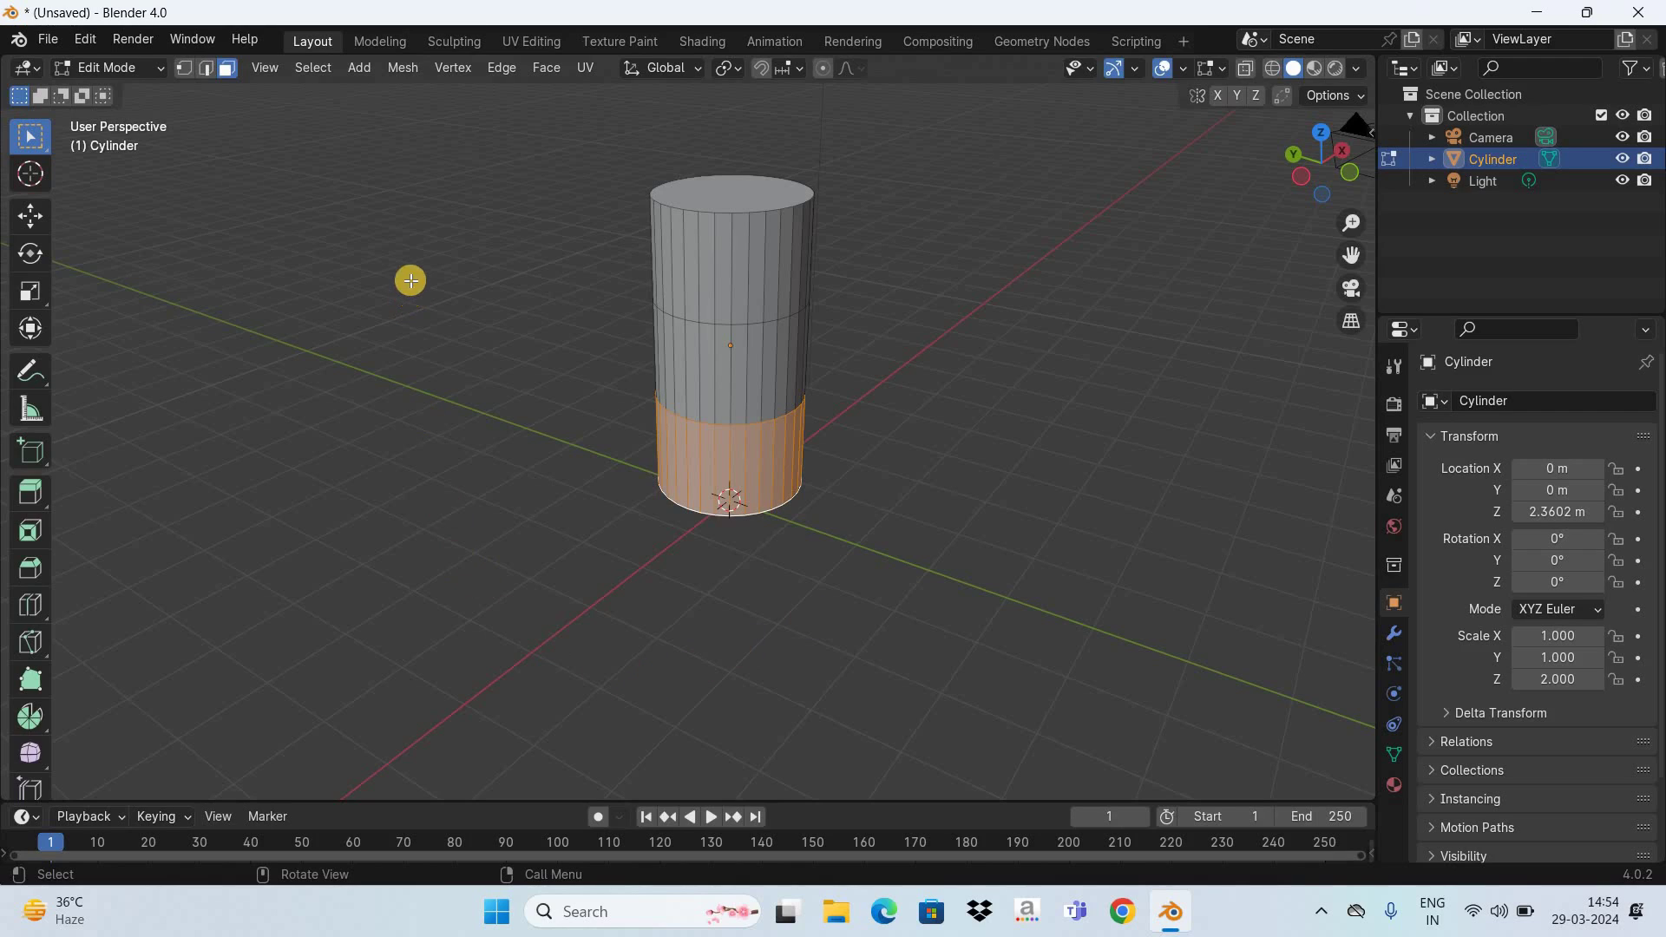
- Separate the selected bottom faces into a new object, Cylinder.001, and return to Object Mode
click(401, 76)
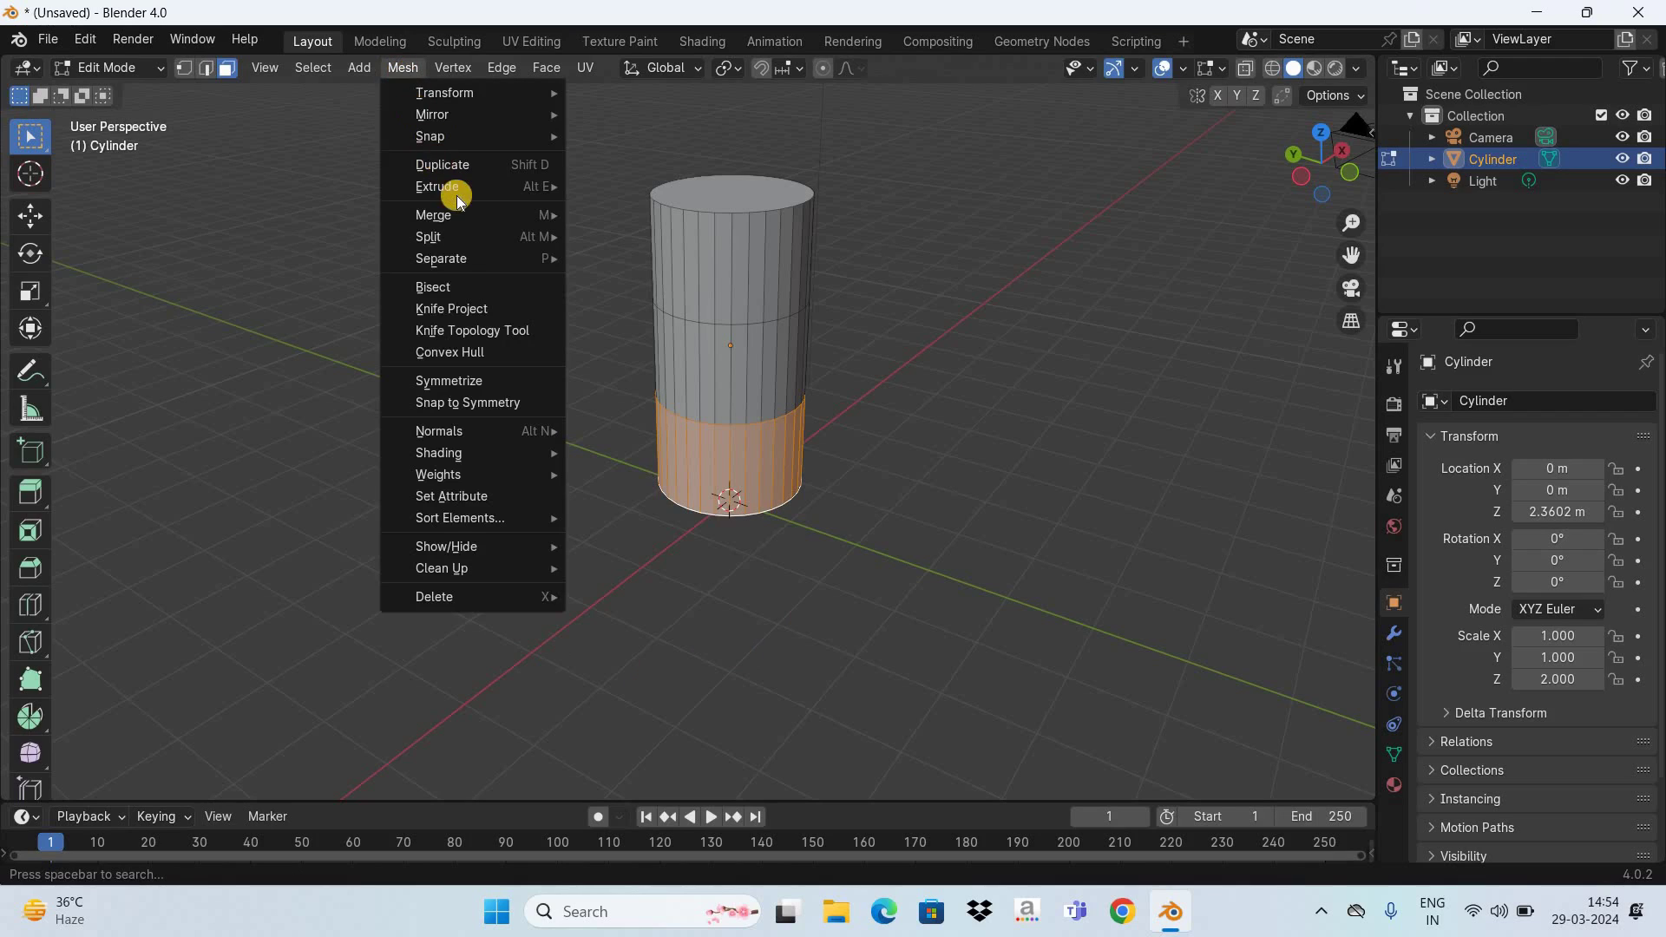
mouse_move(467, 255)
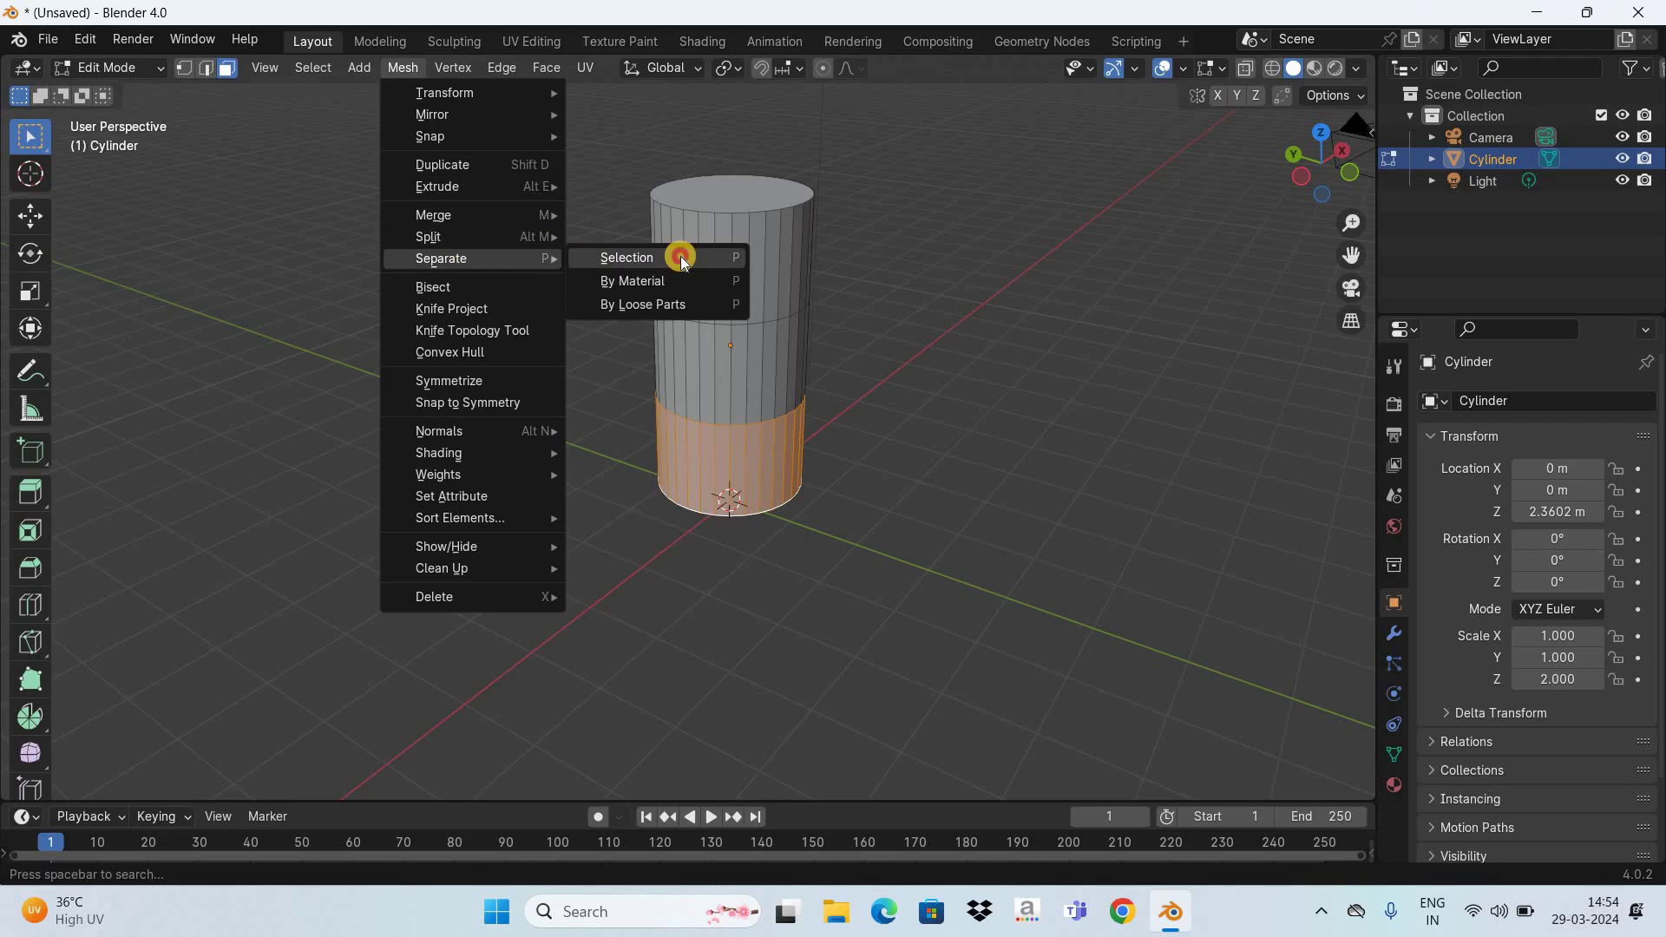
key(Return)
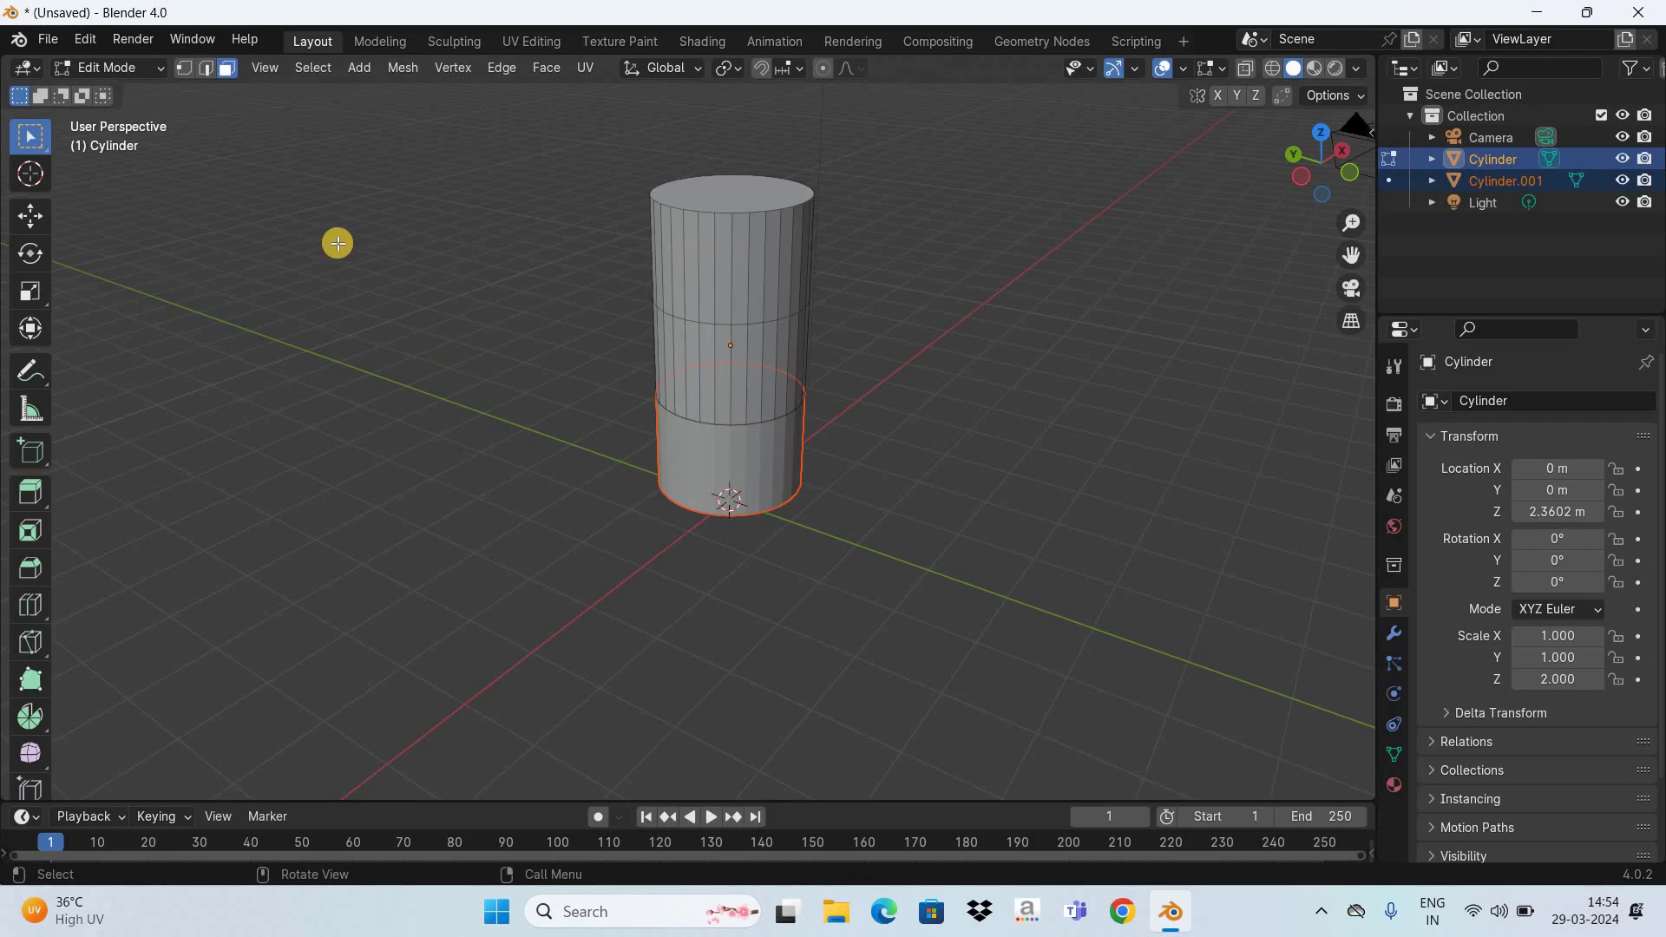
click(159, 73)
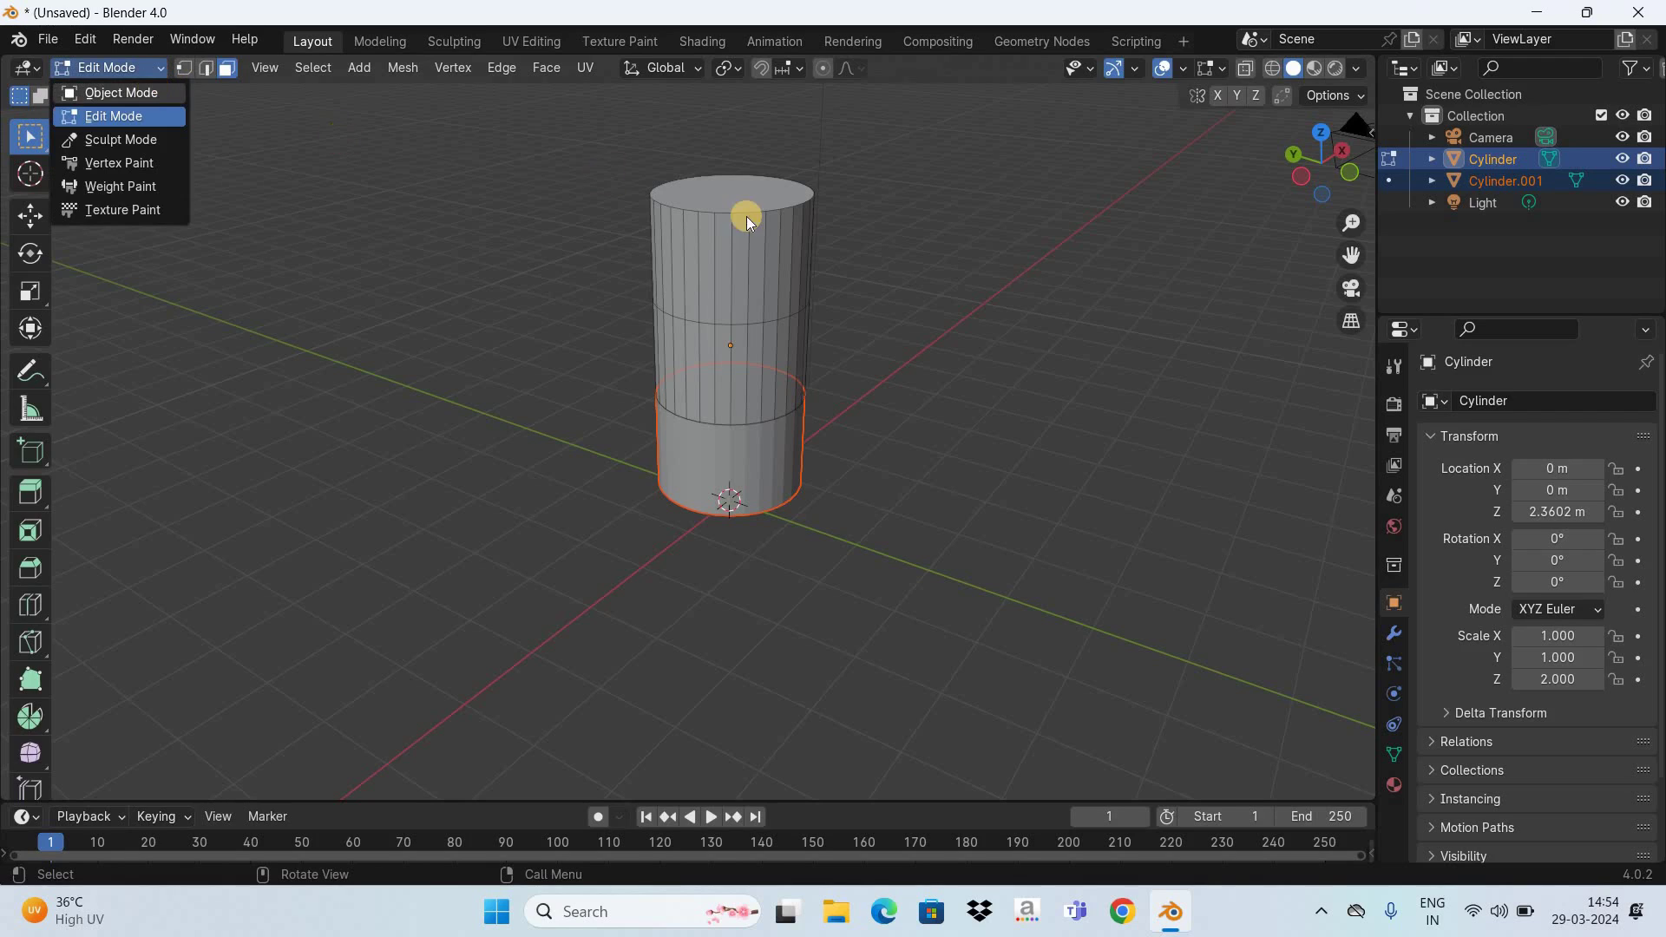
key(Tab)
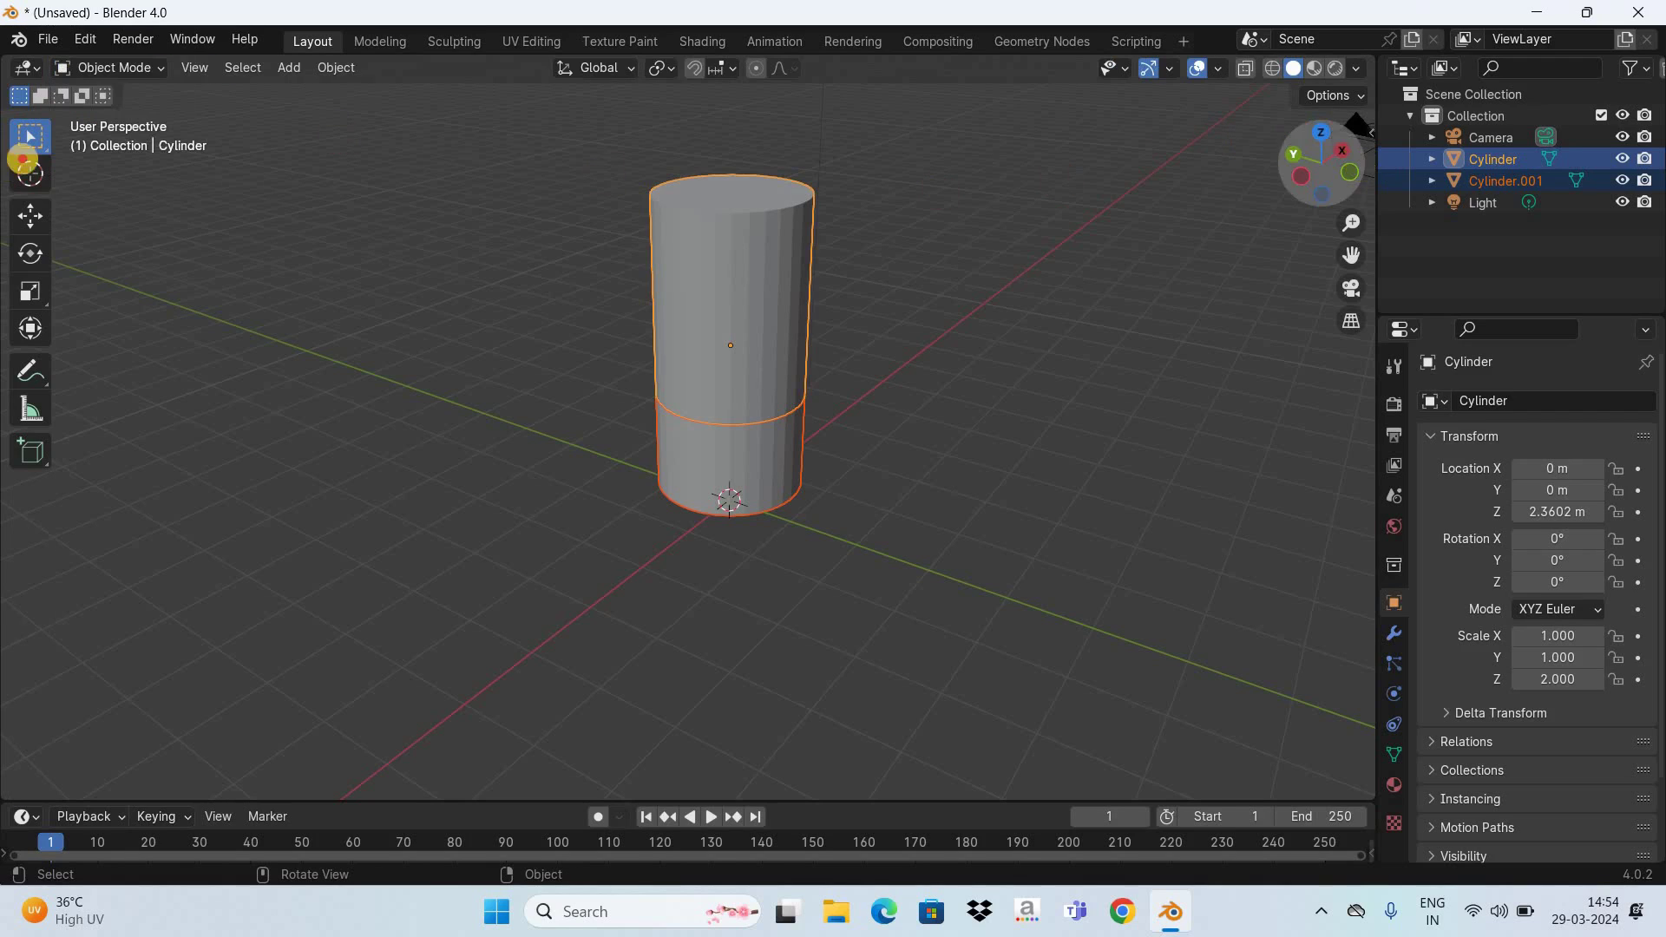
- Move Cylinder.001 along the Y axis to a Y location of 4.3105 m
drag(1305, 151, 897, 295)
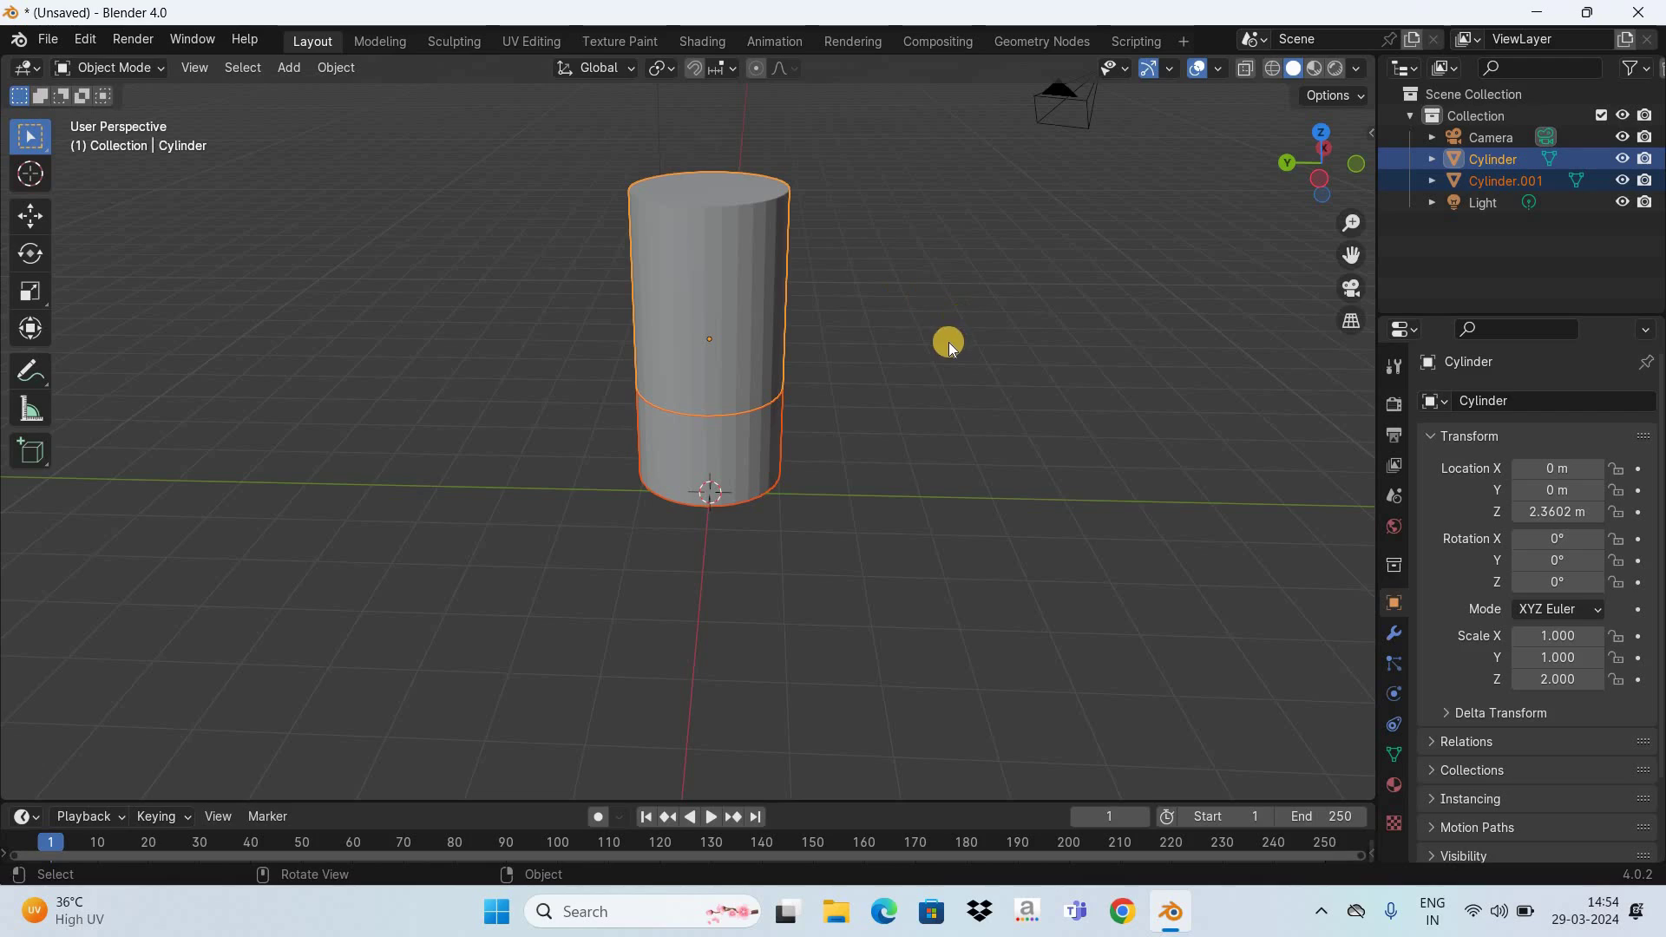
click(742, 447)
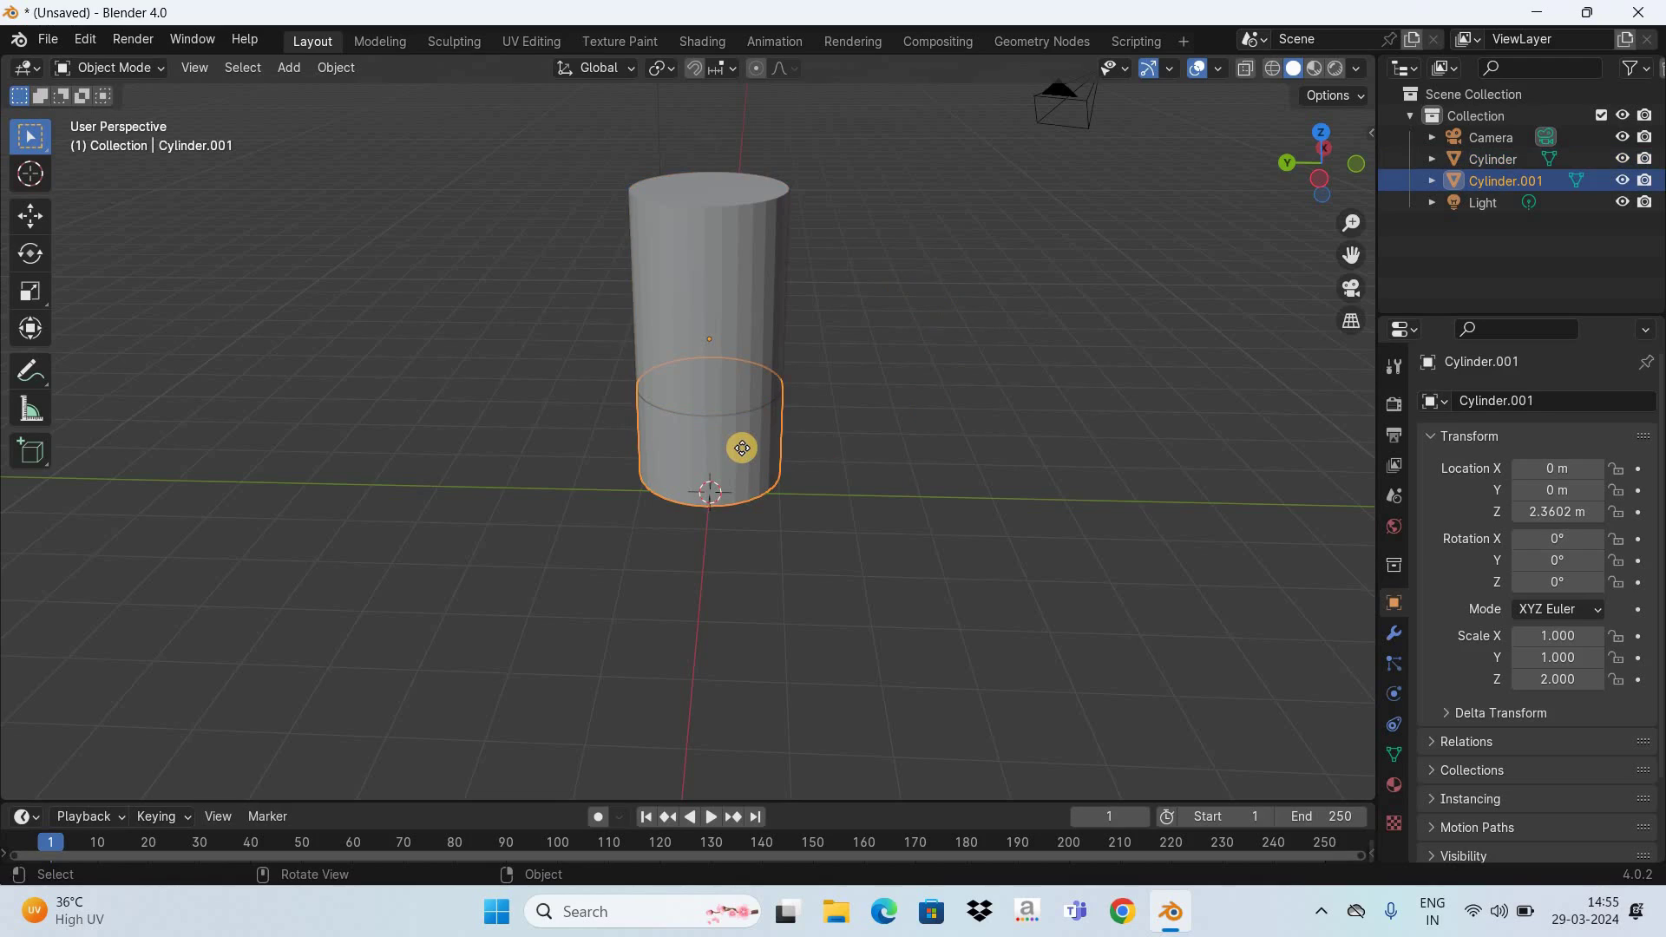
key(g)
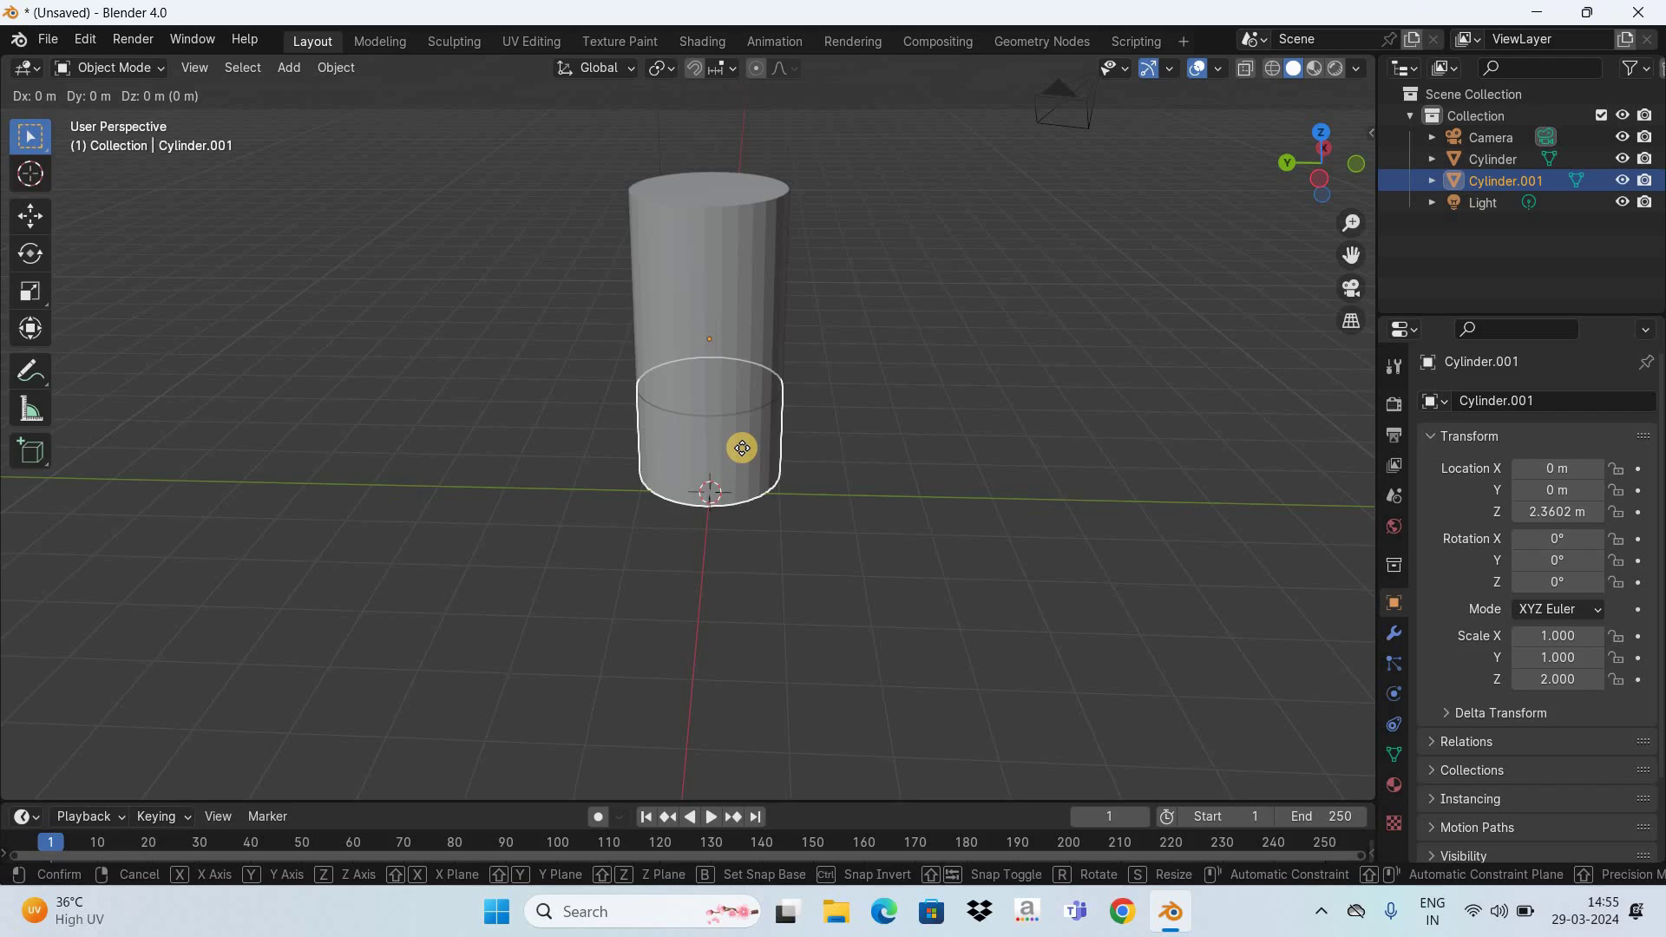
key(y)
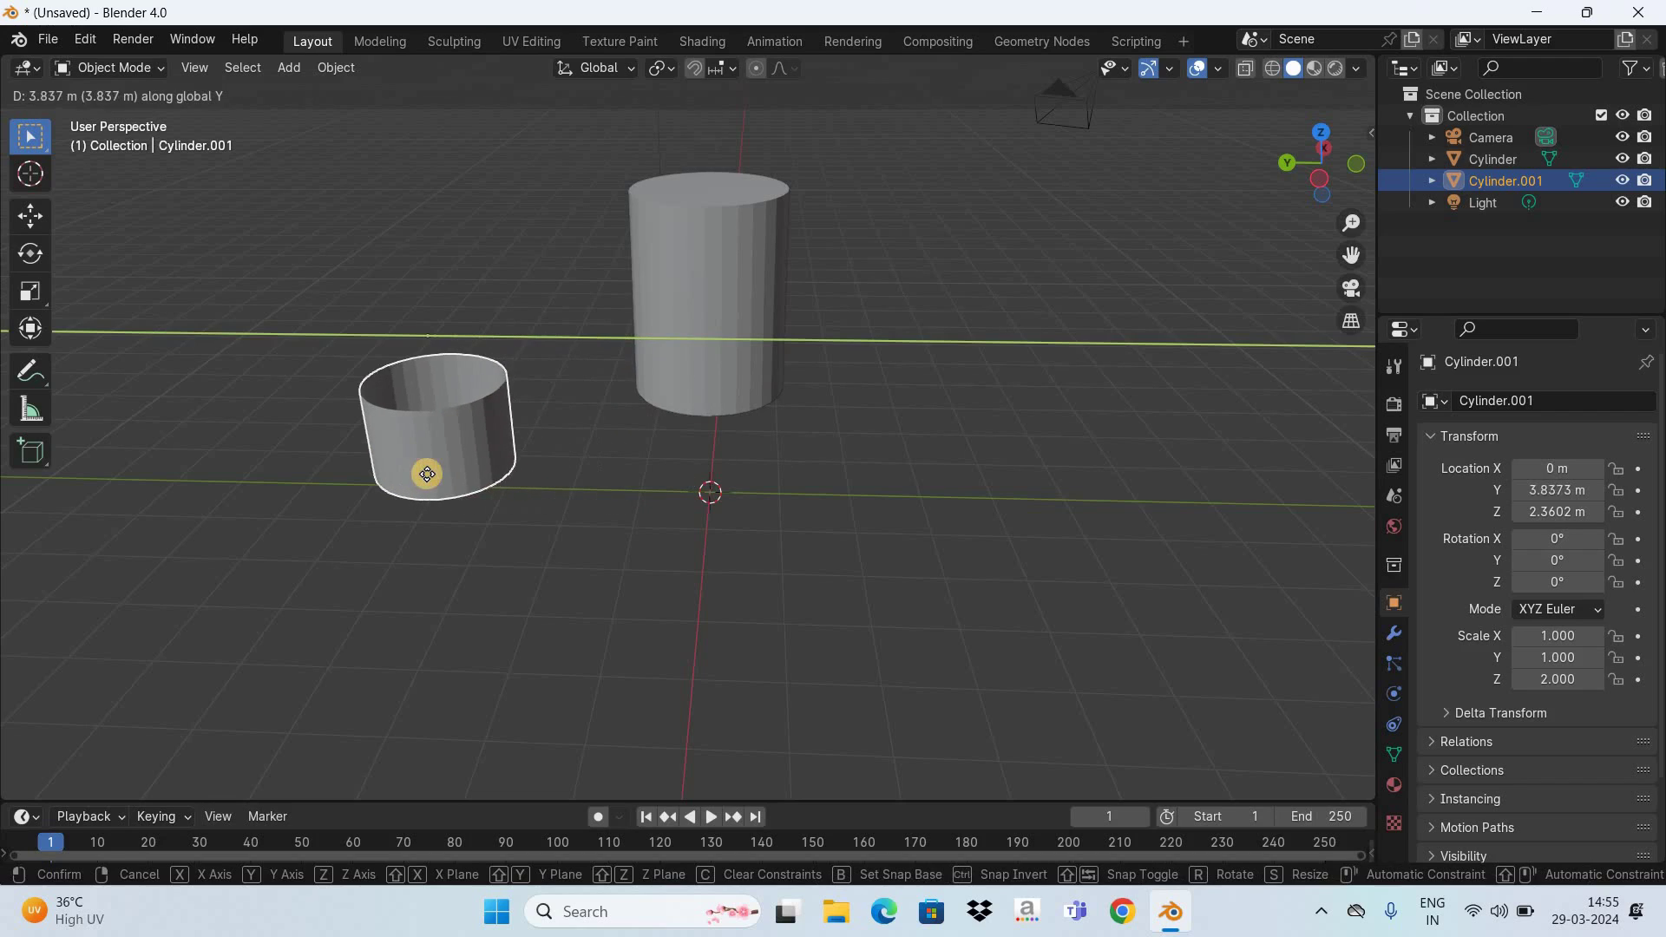
click(427, 473)
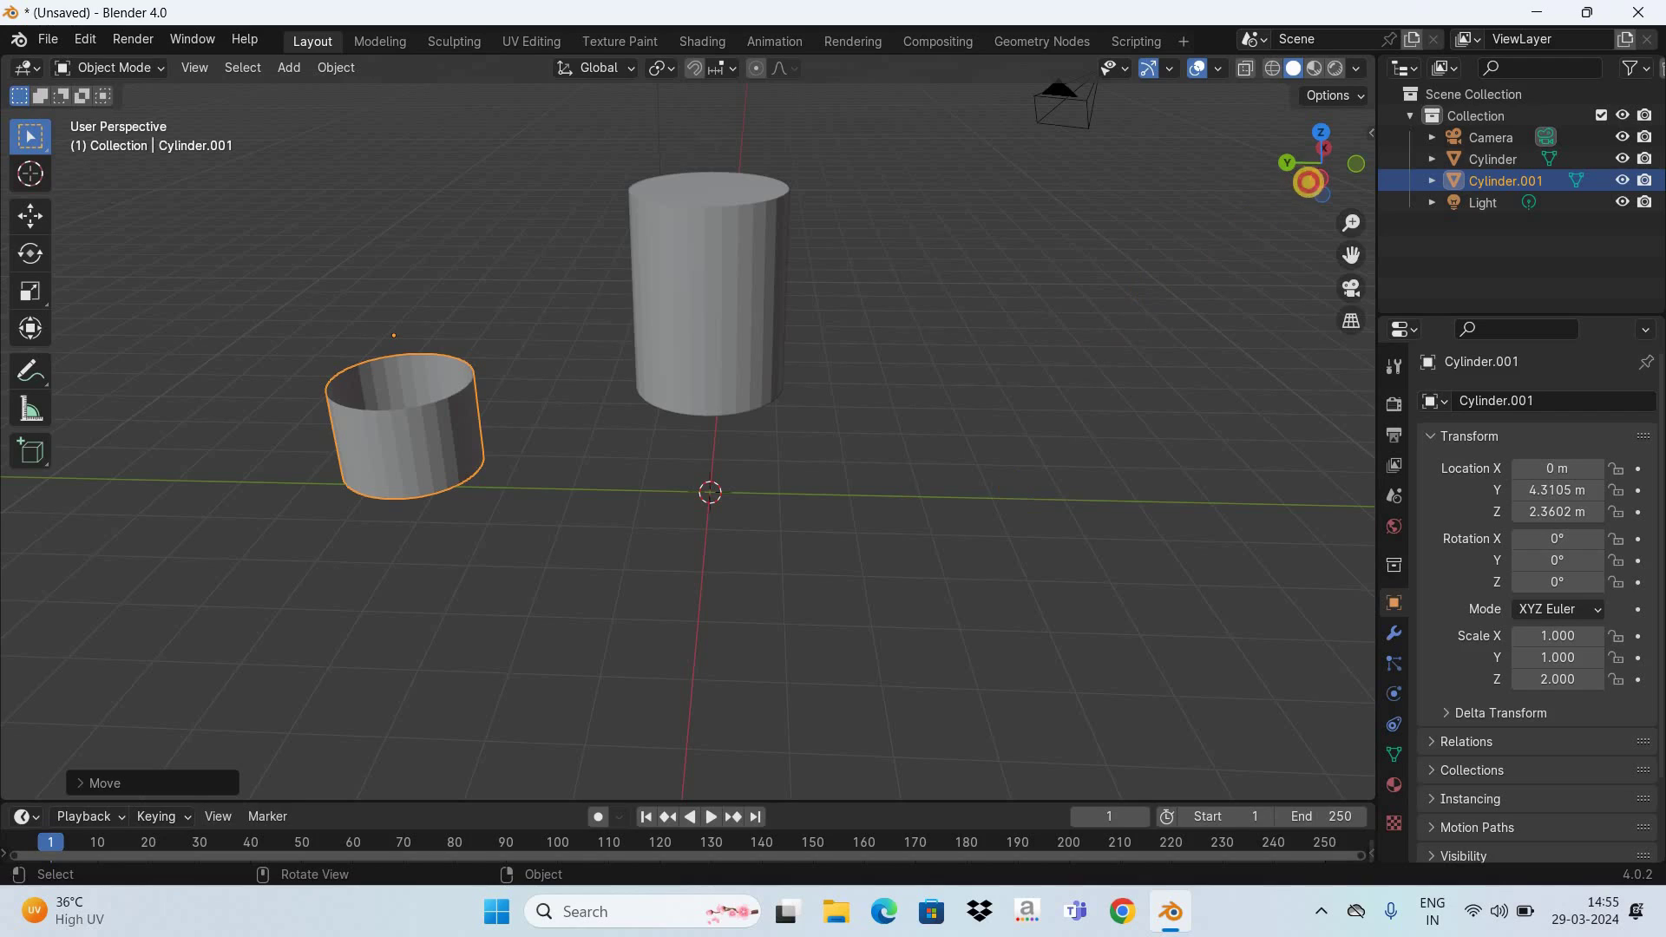
drag(1306, 182, 1171, 279)
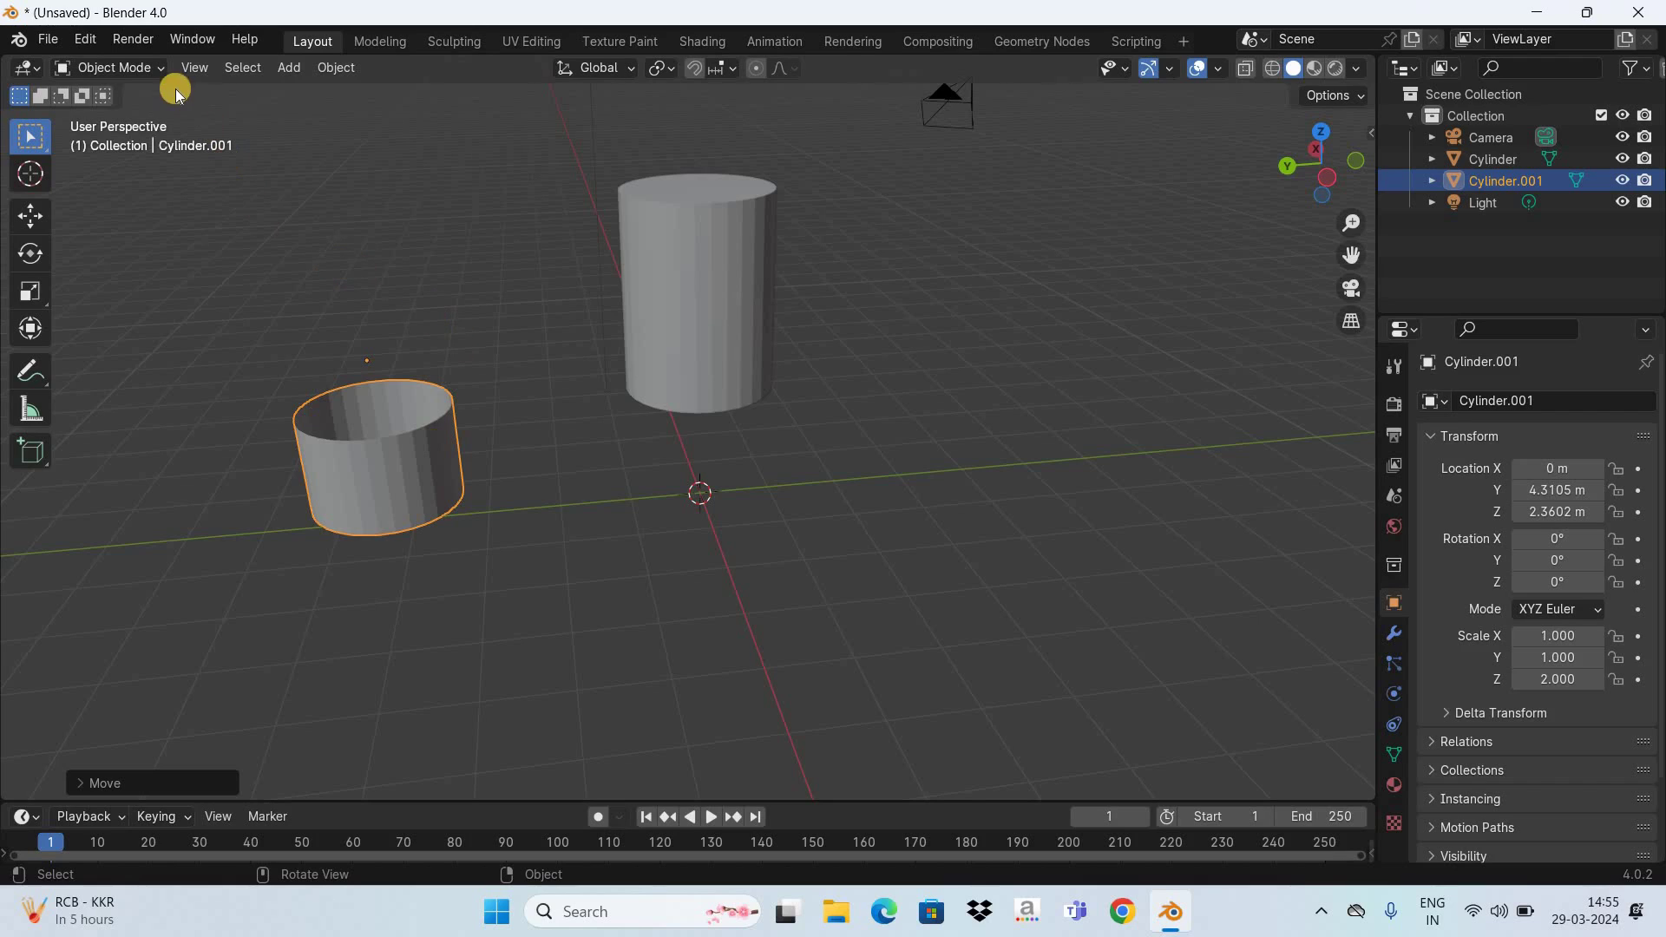
- In Edit Mode, select Cylinder.001's top rim vertices and fill them with a new face (F)
click(139, 68)
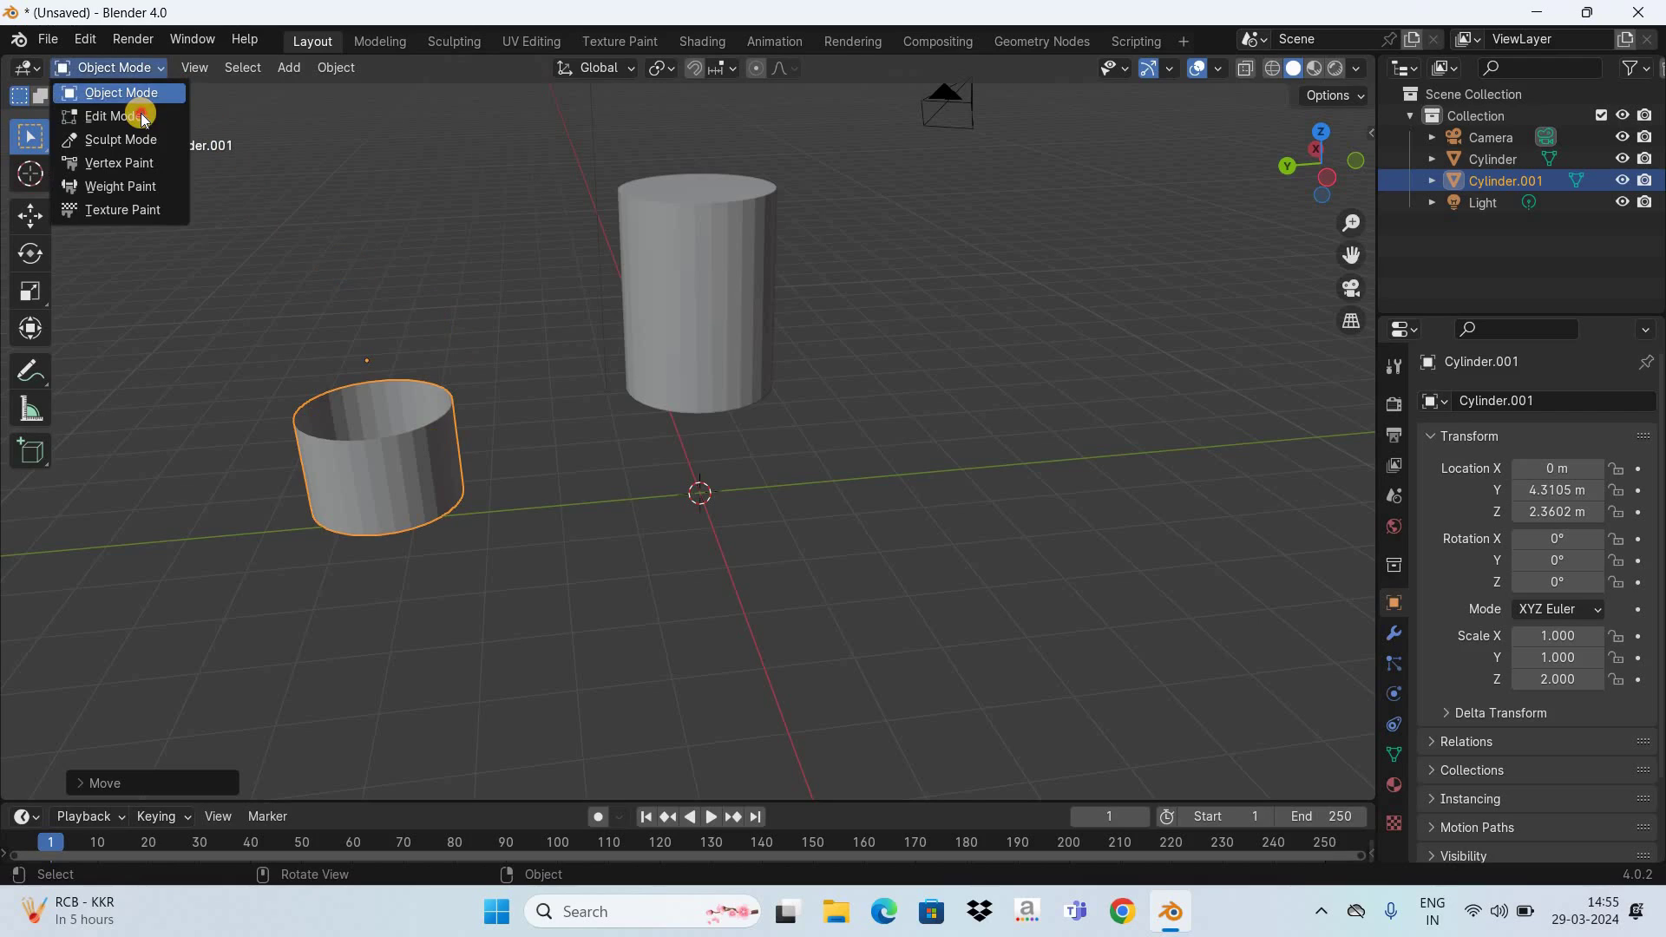
click(141, 115)
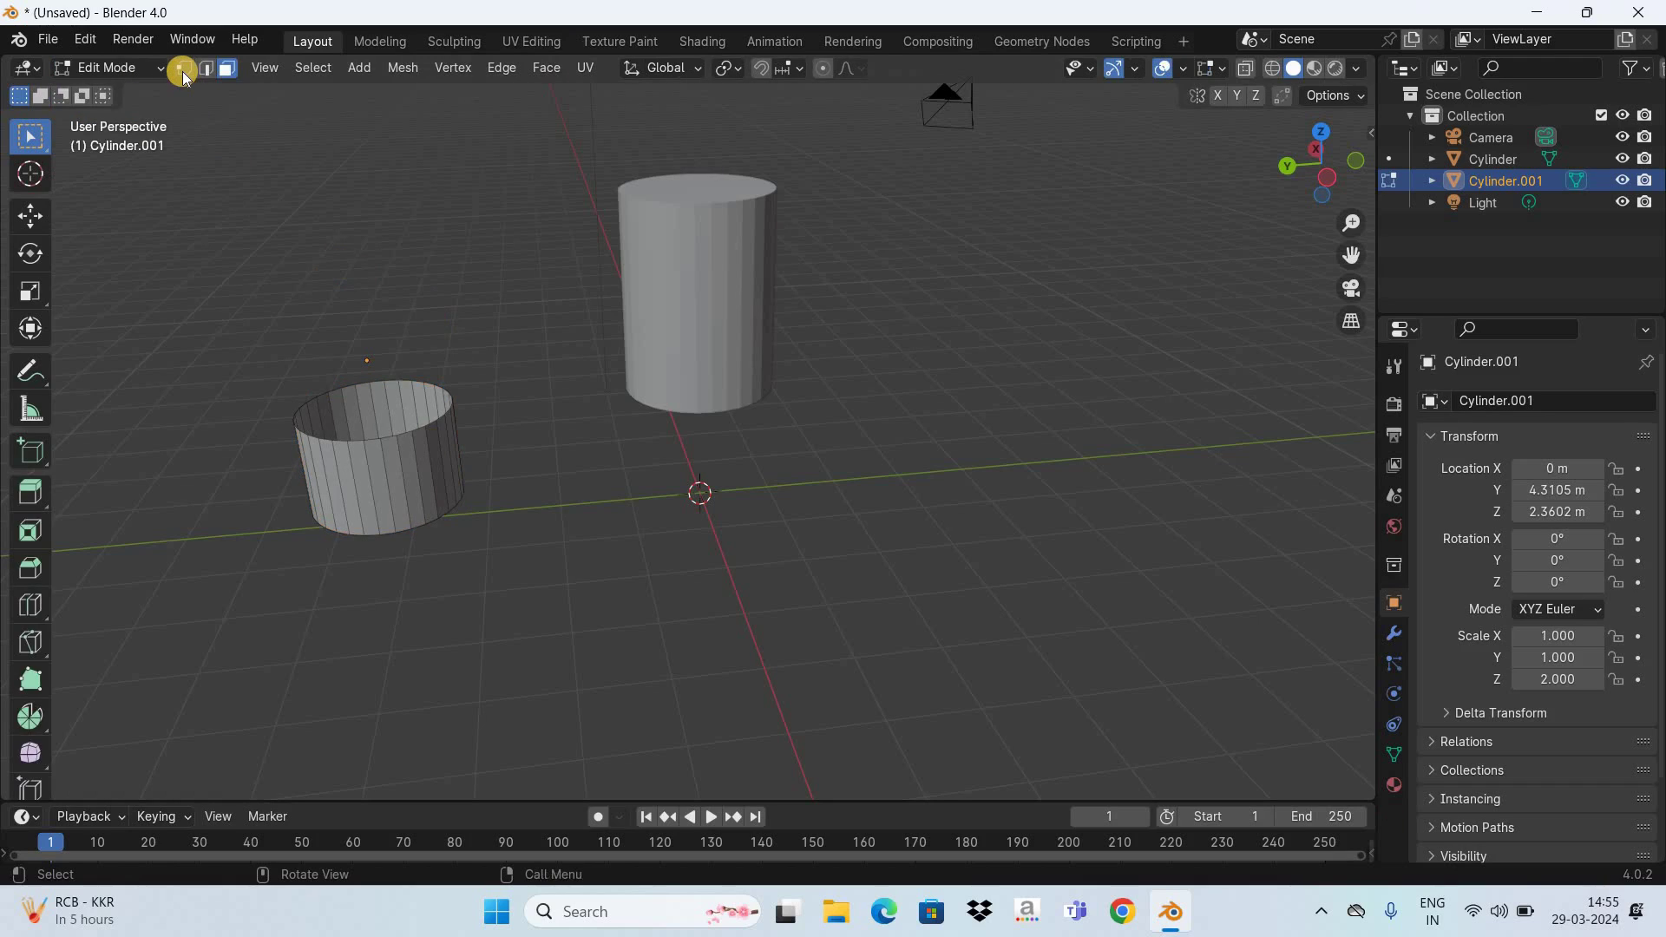
click(184, 74)
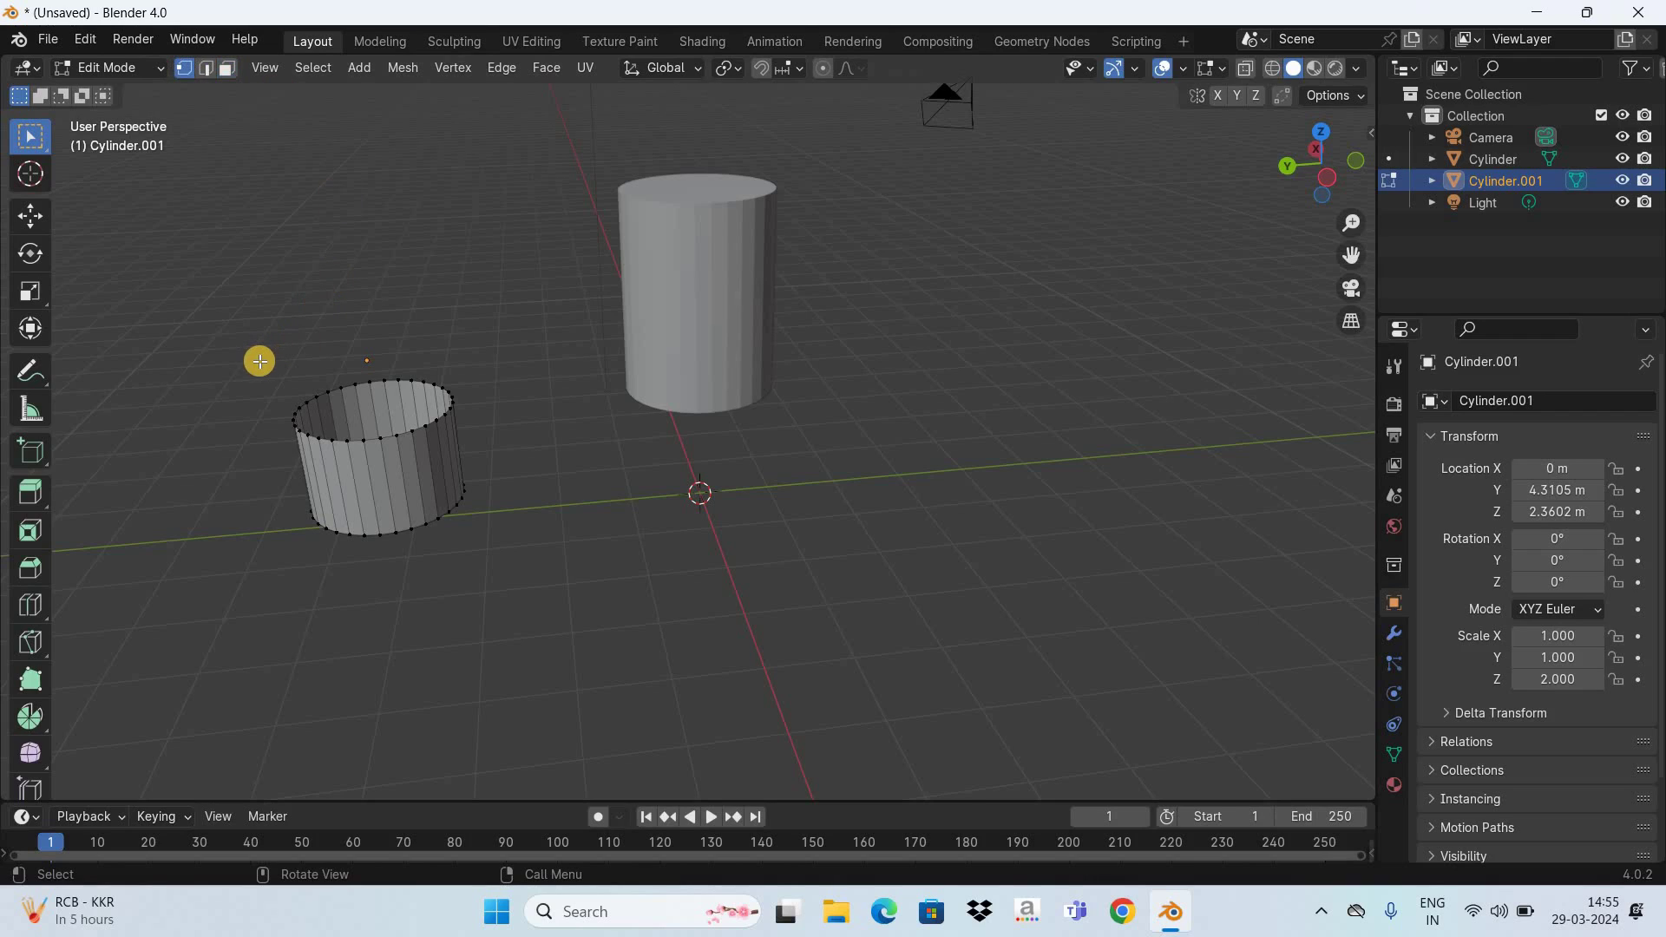
drag(260, 360, 473, 451)
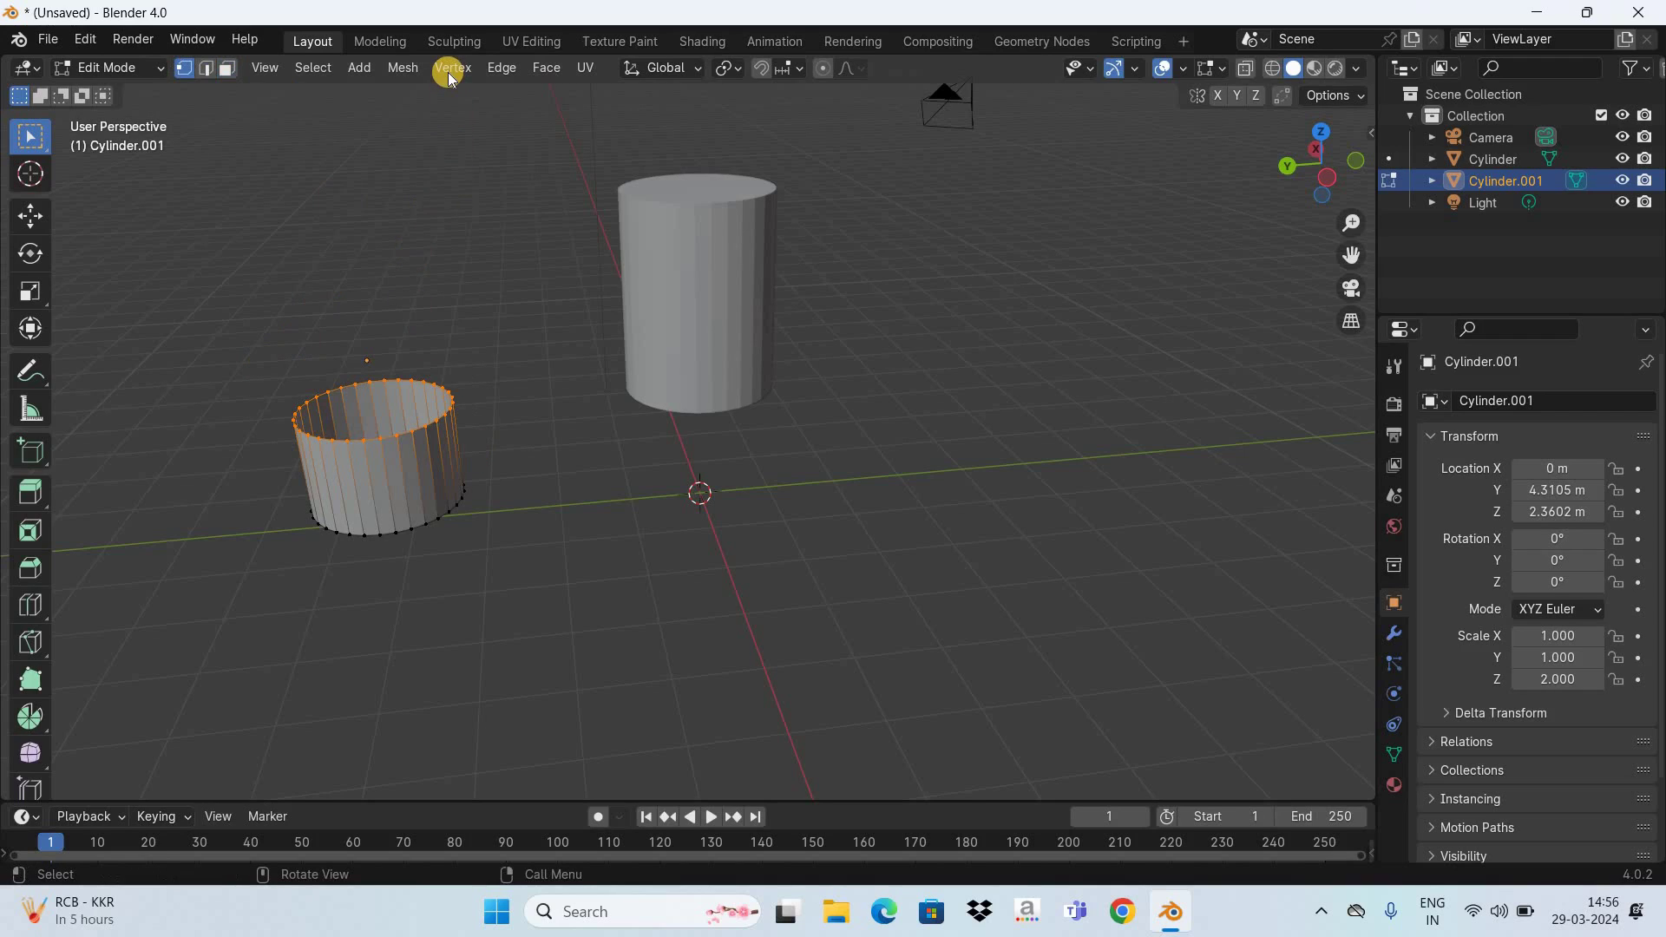
click(452, 68)
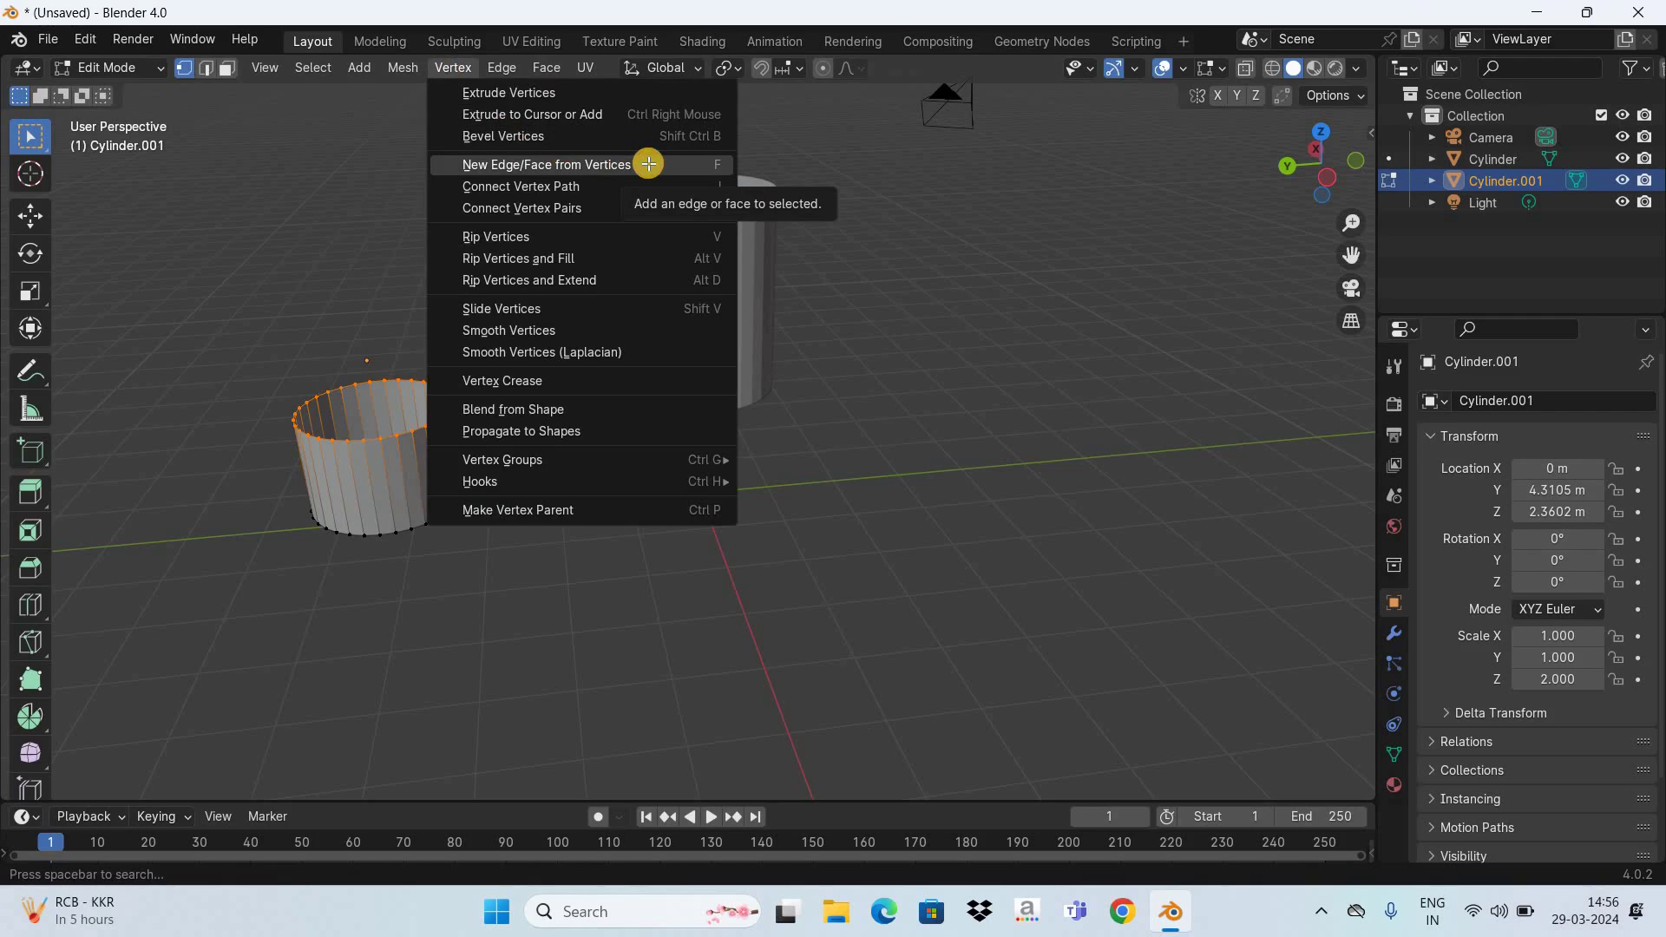
key(f)
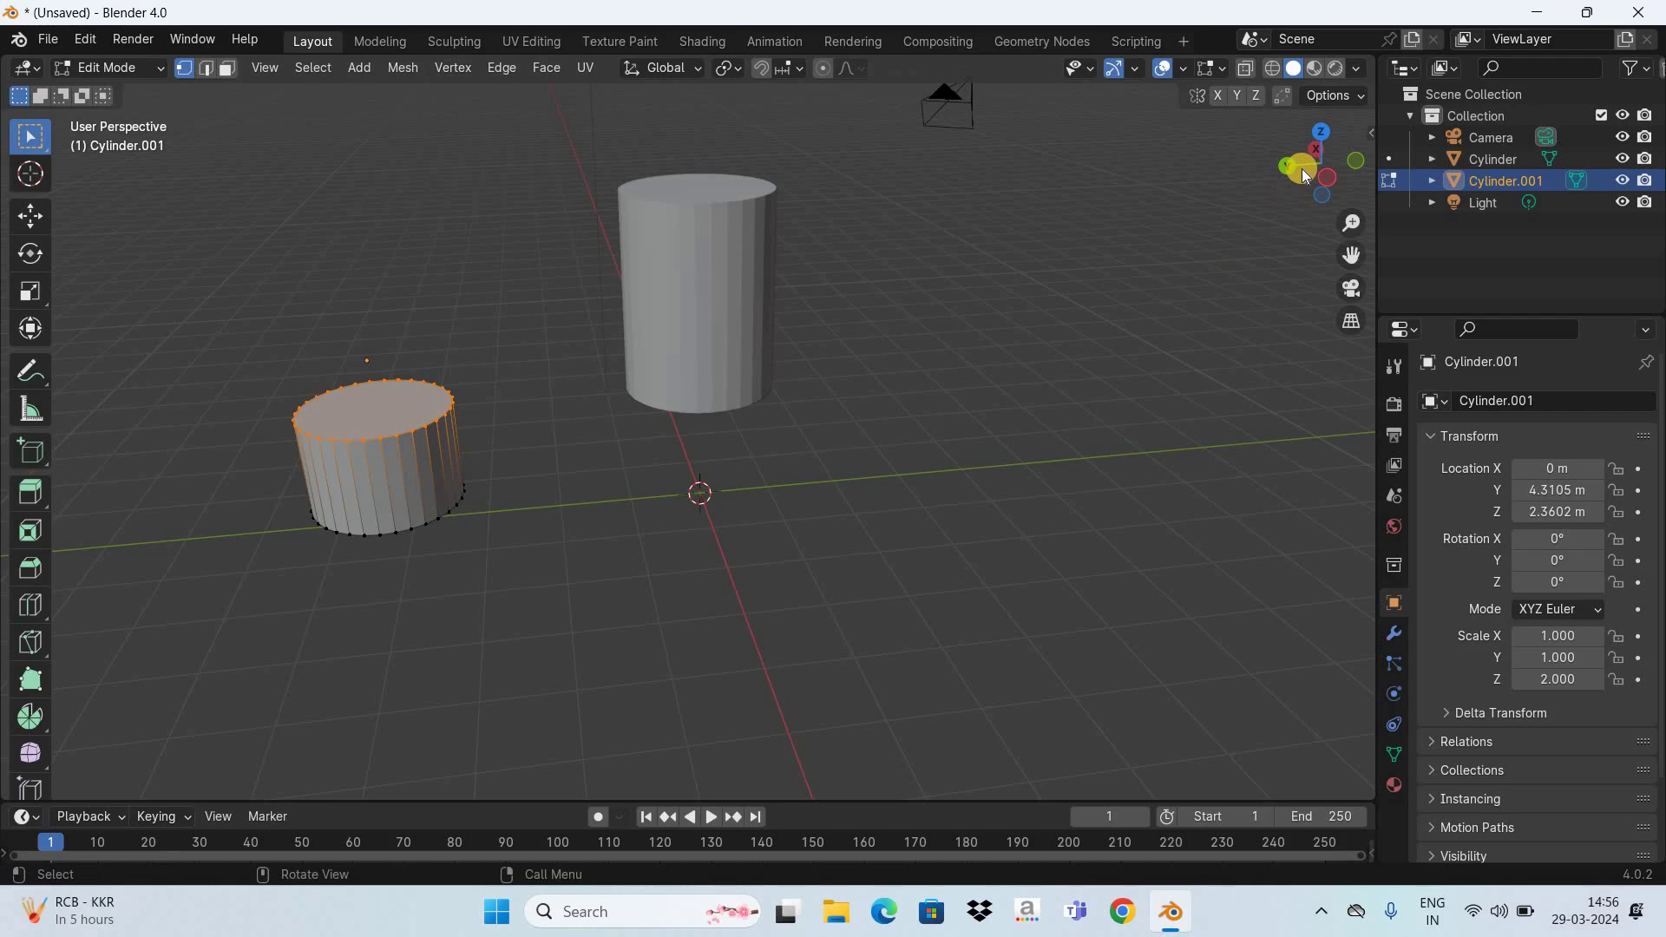
click(1346, 251)
drag(1346, 252, 423, 259)
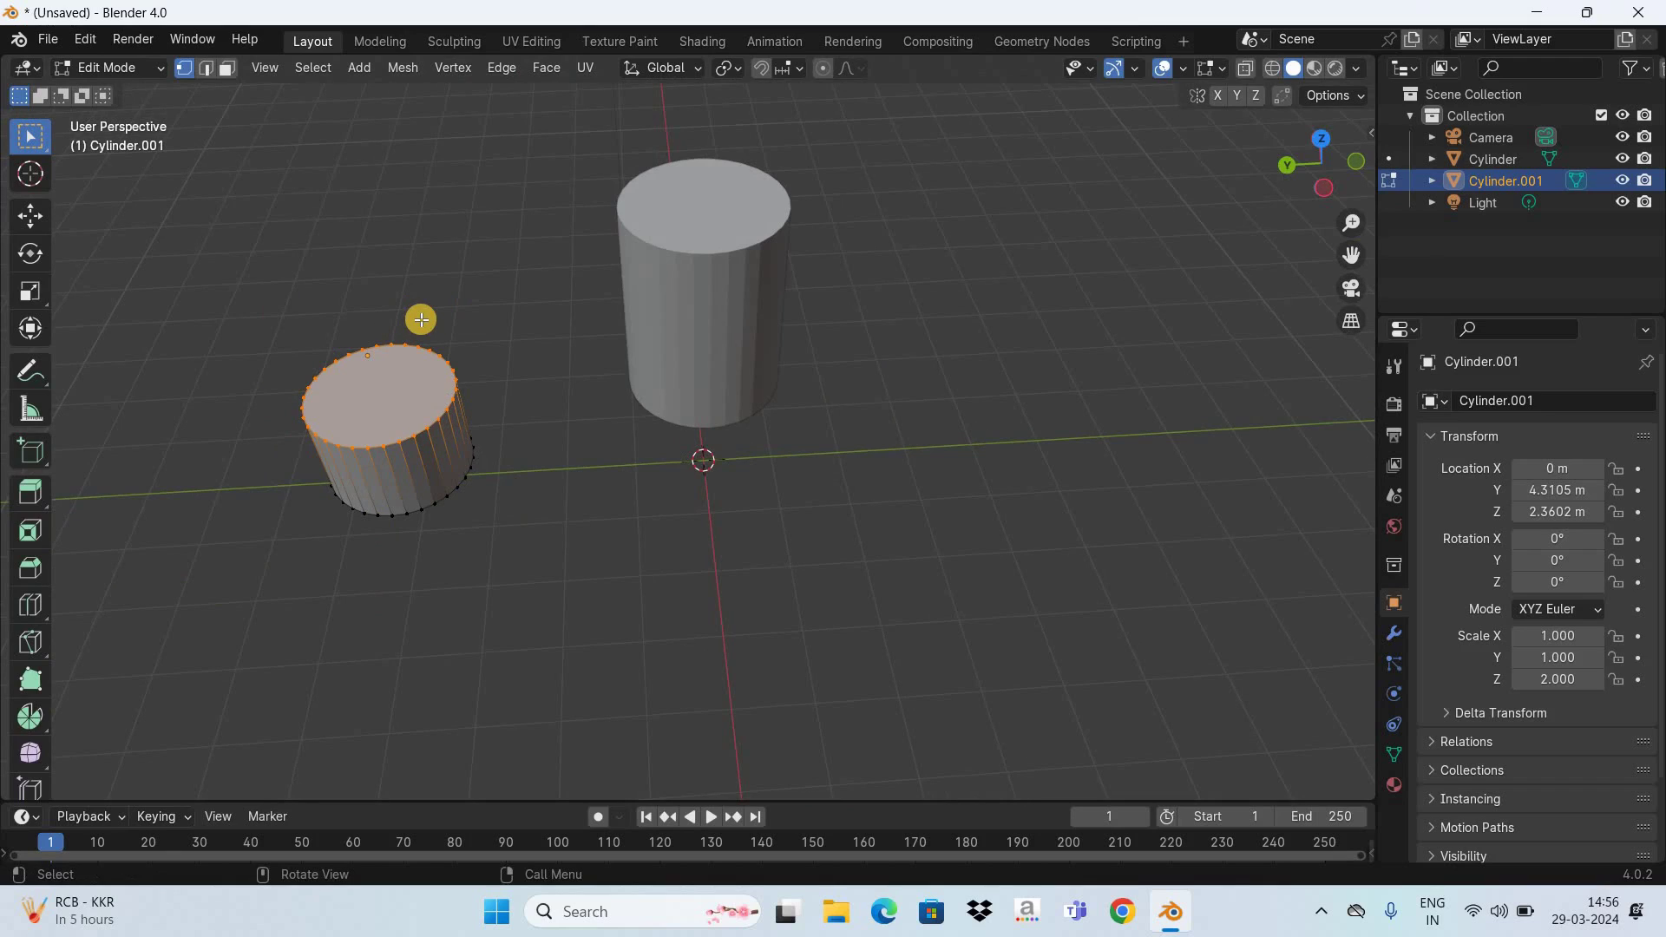
- Switch back to Object Mode and view the capped Cylinder.001 beside the tall cylinder
click(157, 71)
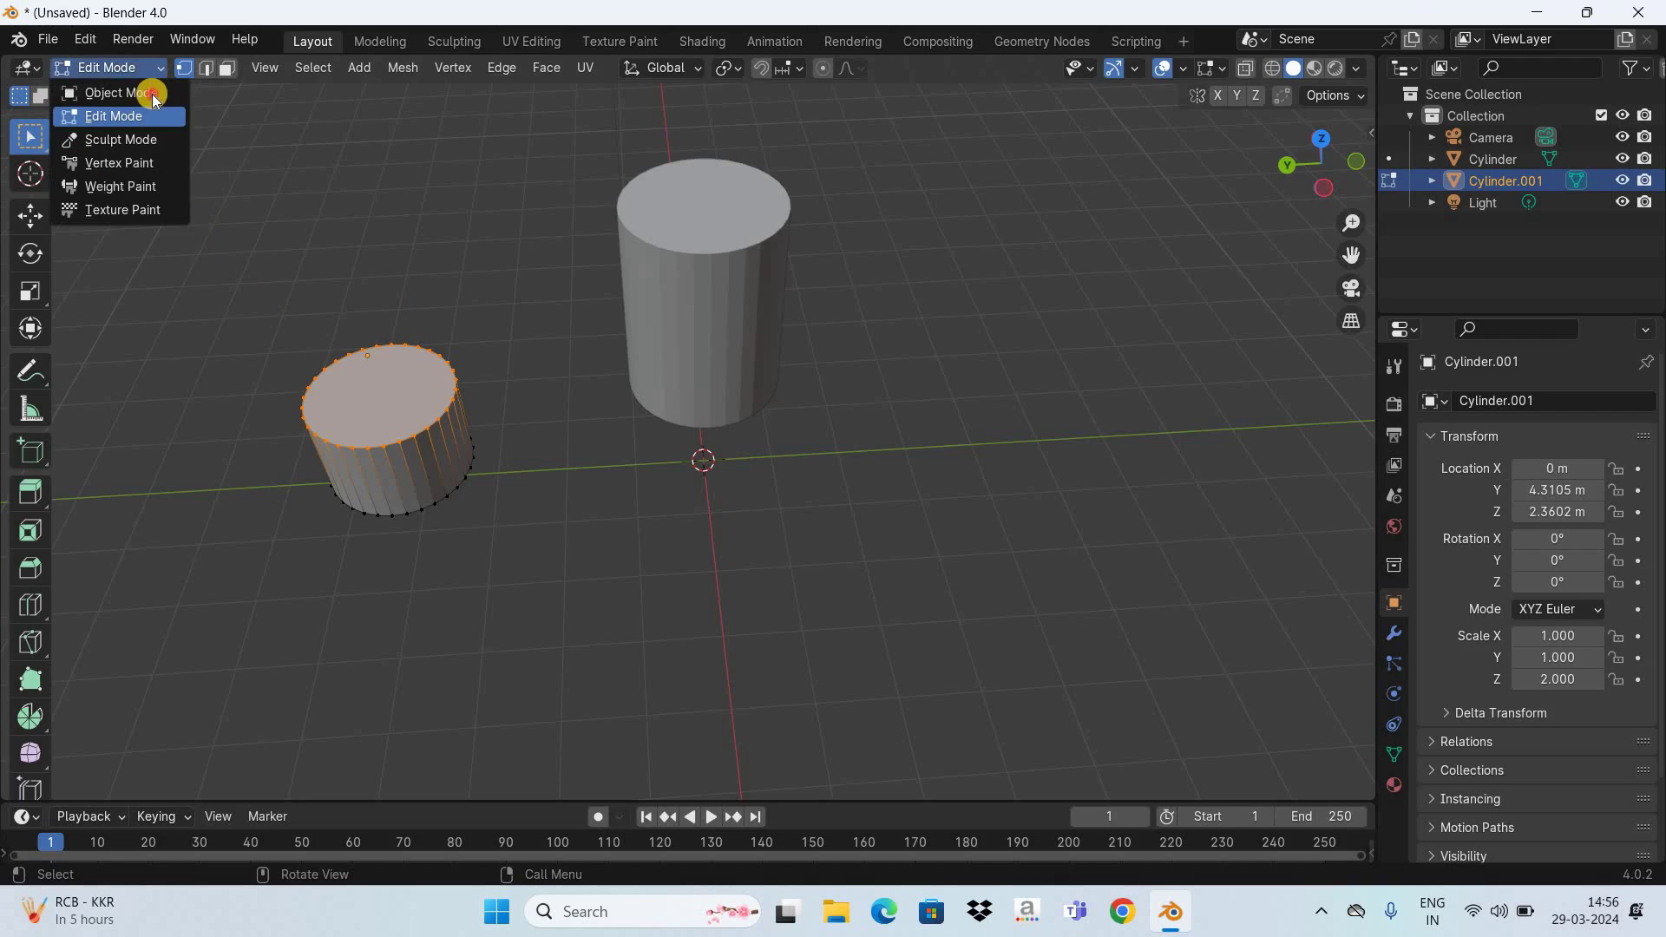
key(Tab)
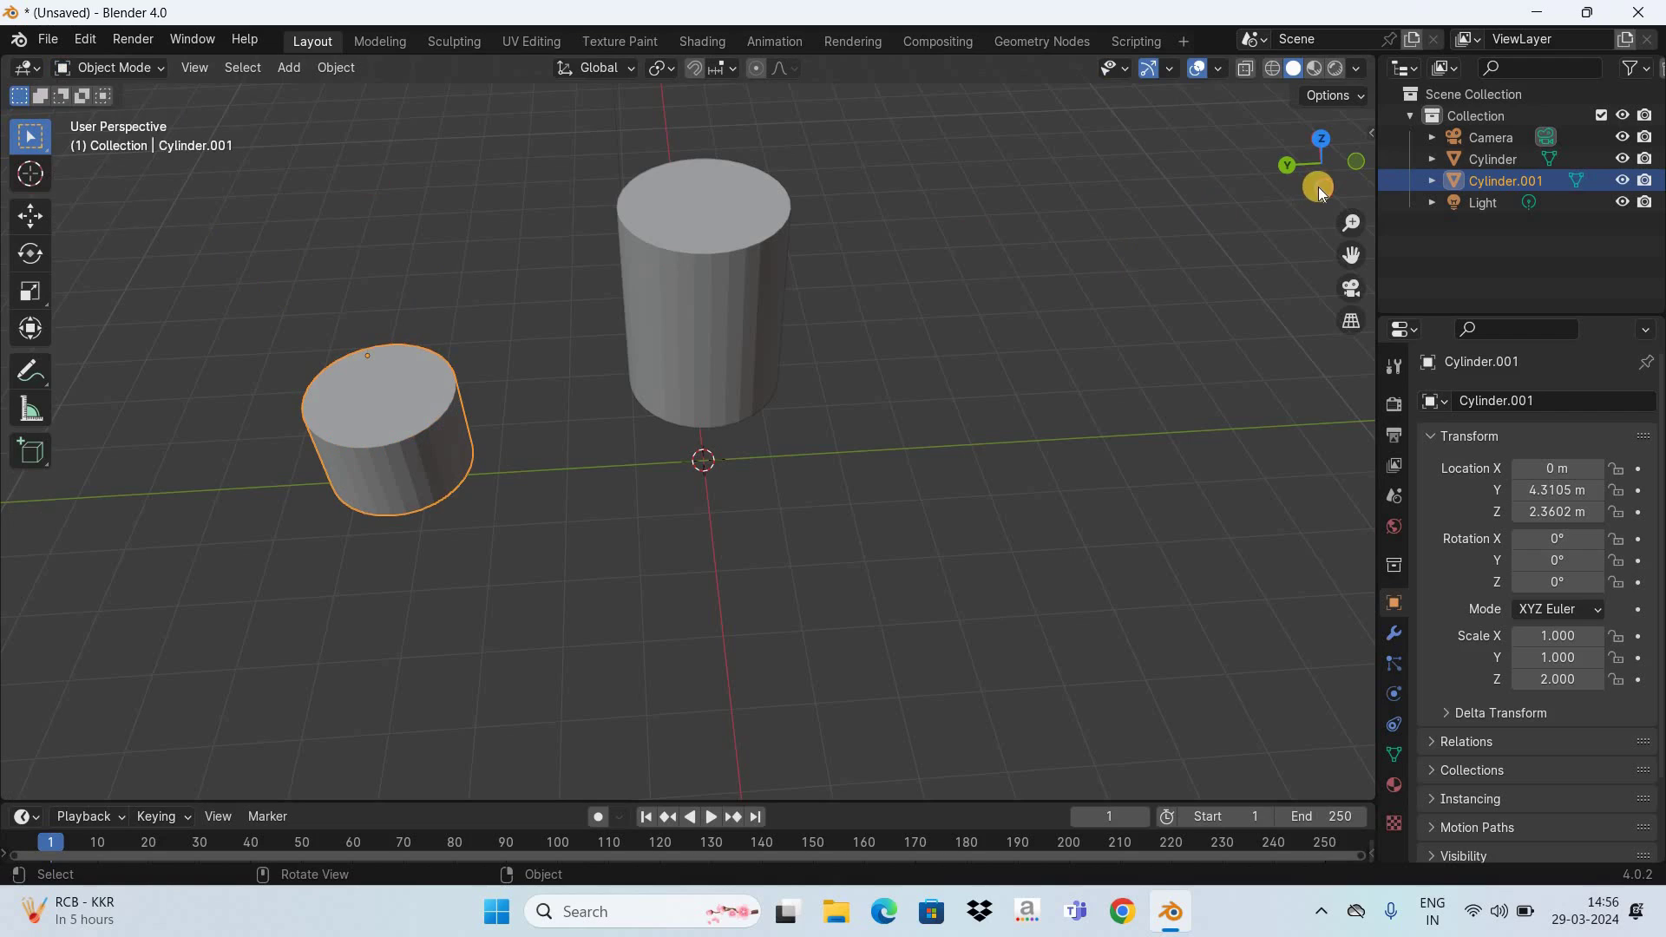
drag(1318, 186, 952, 536)
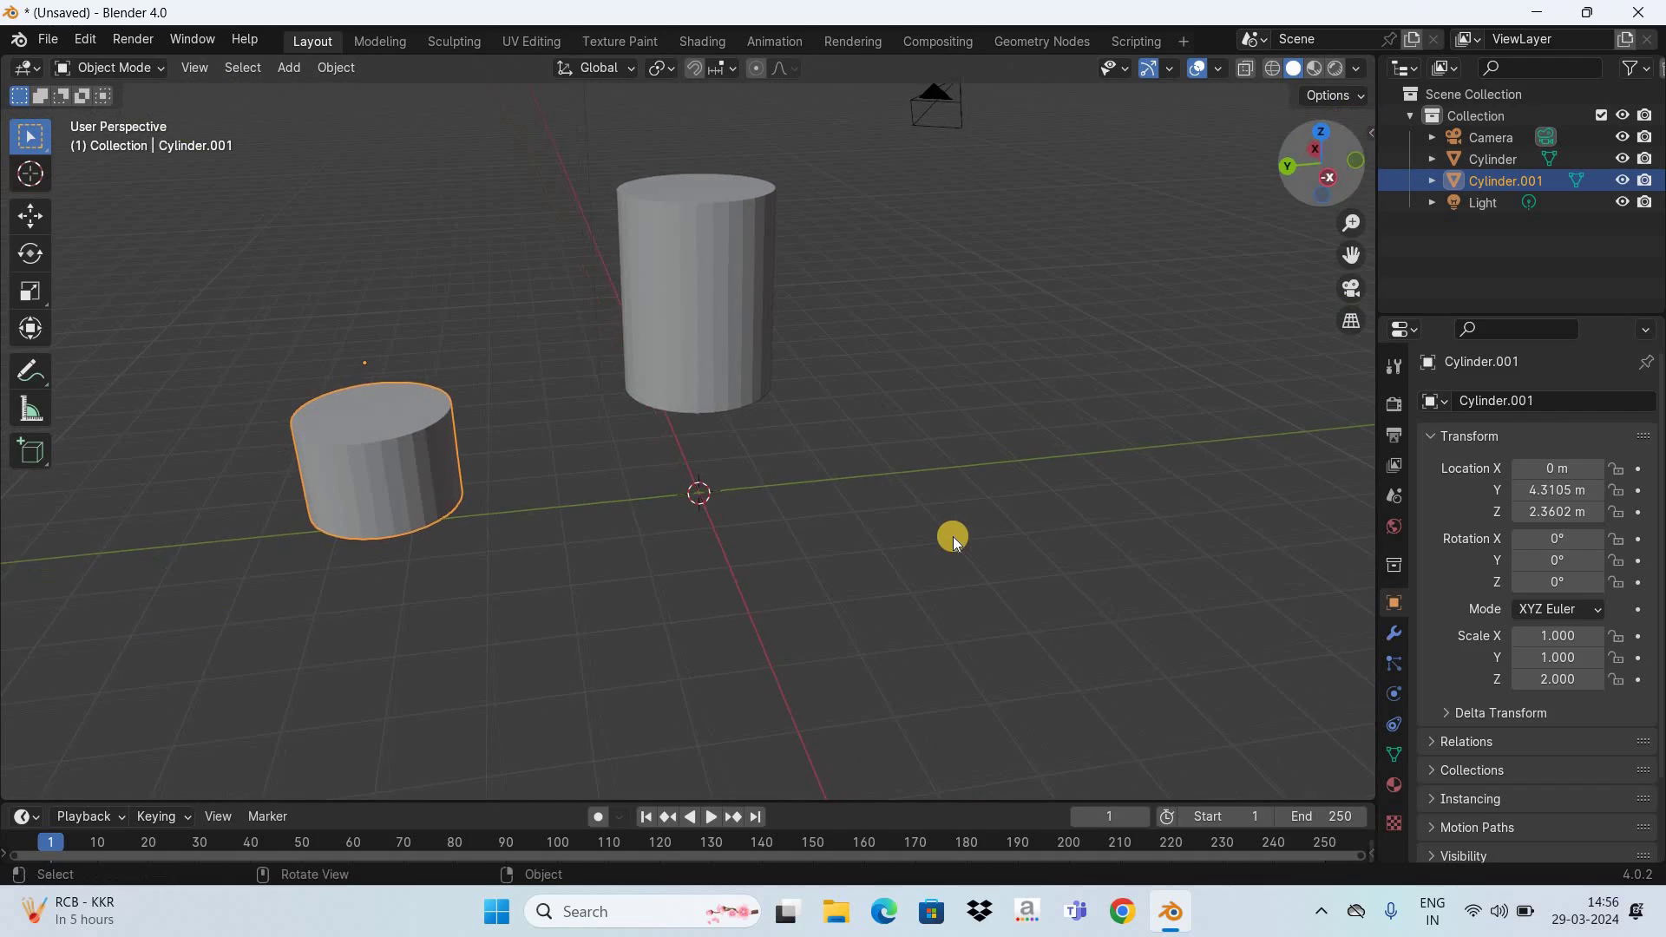